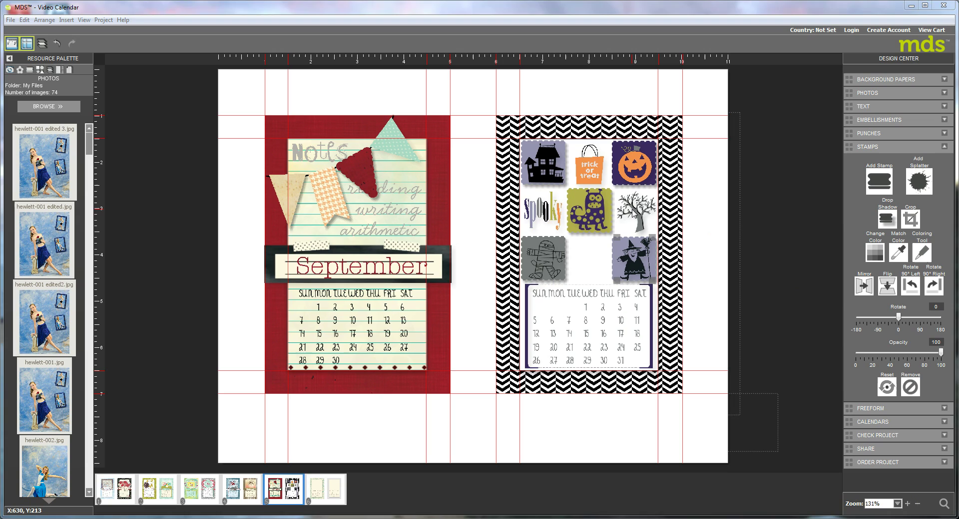
- Select the tree stamp on the October page and show the list of page layers
left_click(629, 199)
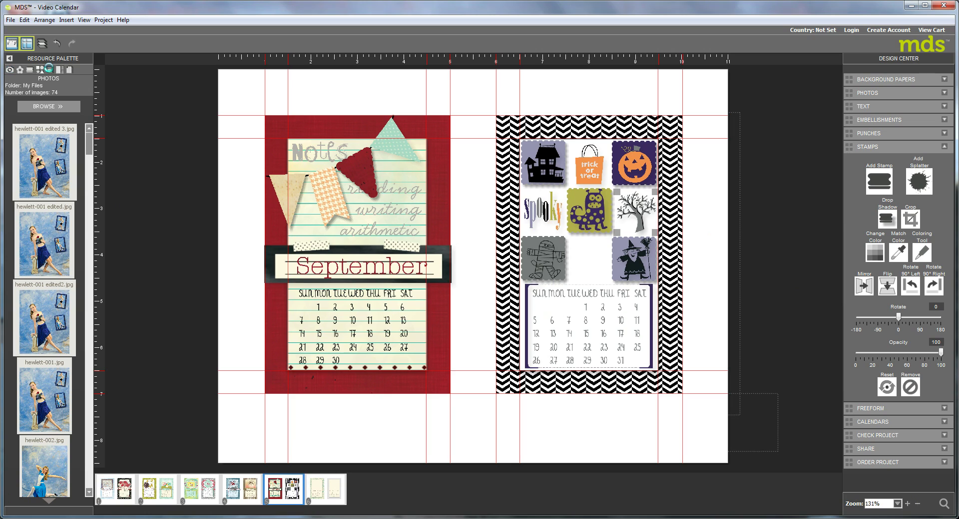
left_click(49, 70)
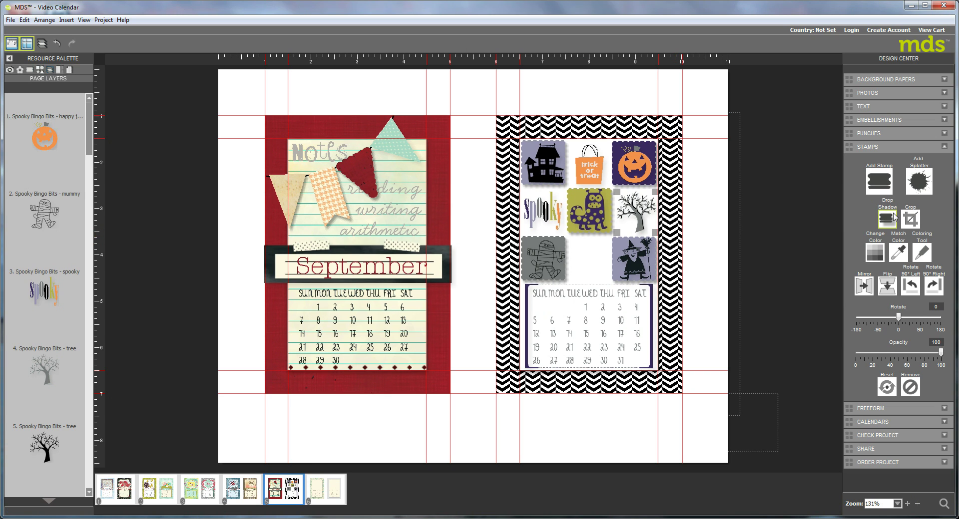
left_click(887, 219)
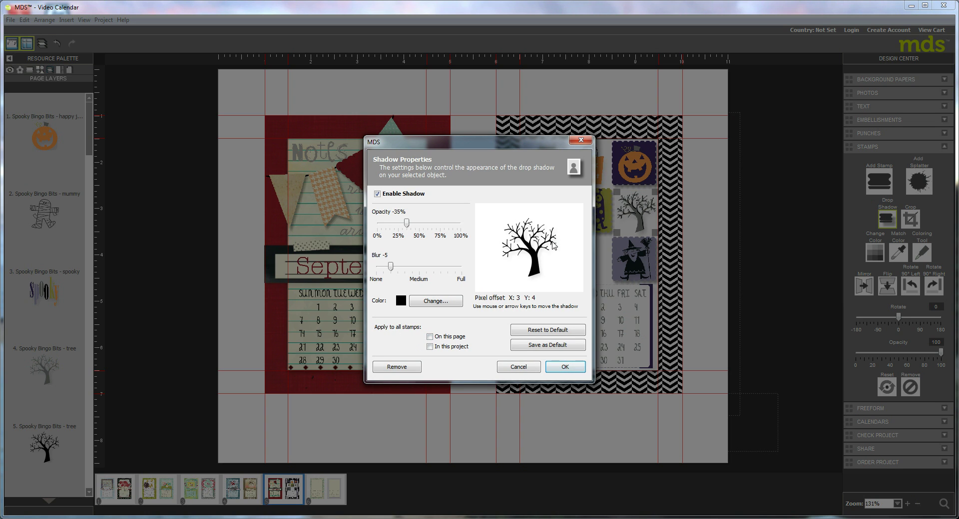
left_click(519, 372)
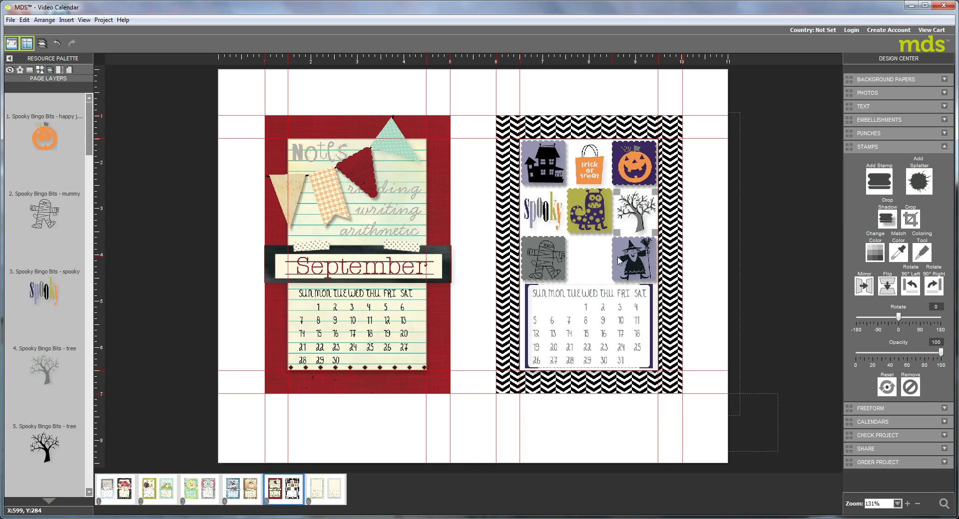
- Open the witch stamp in the Coloring Tool and zoom in close on her
left_click(634, 257)
left_click(921, 253)
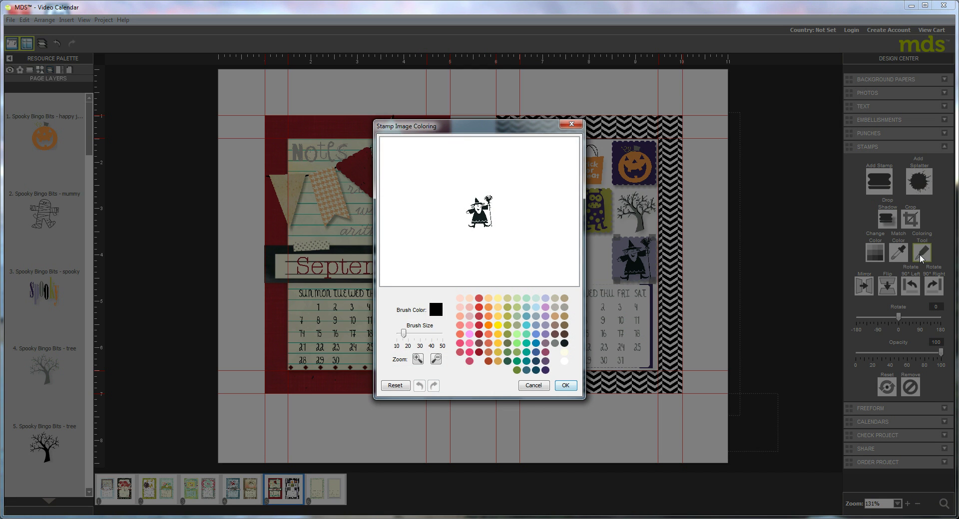
left_click(417, 359)
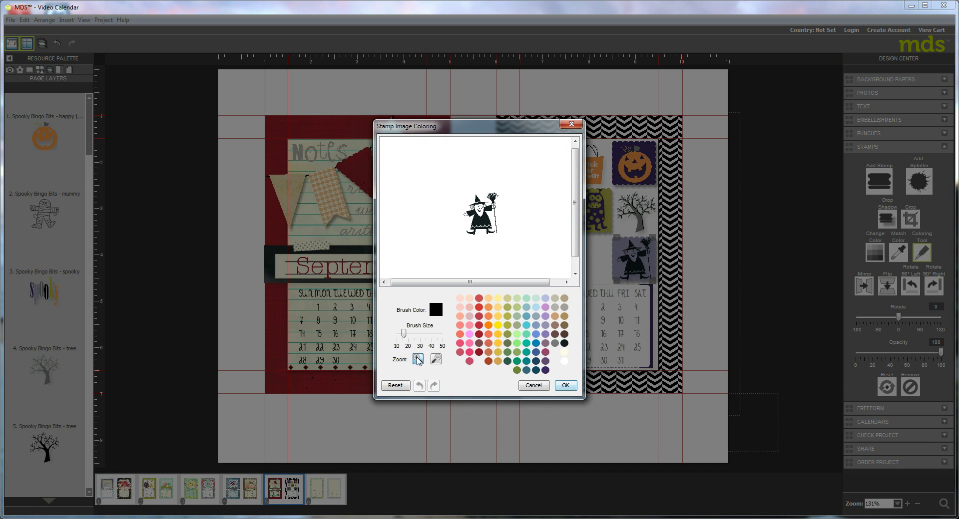
left_click(418, 359)
left_click(418, 359)
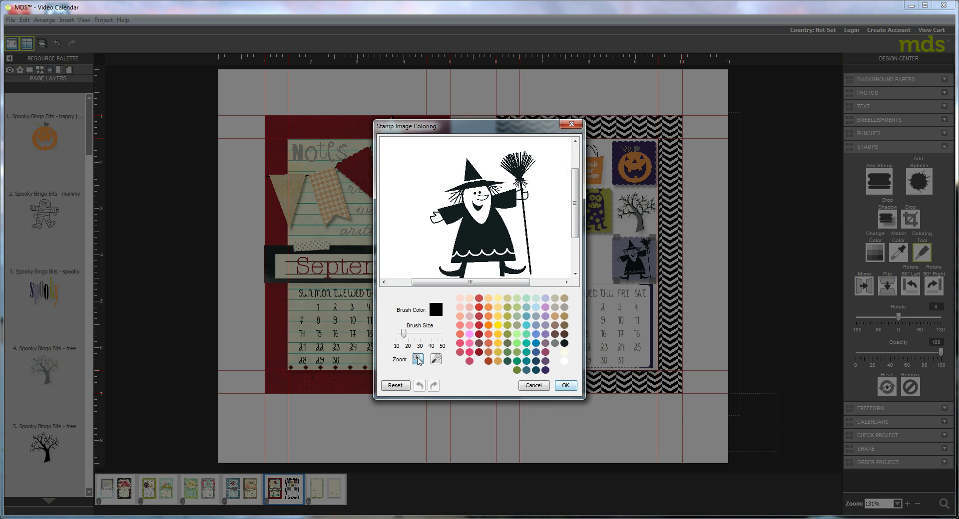
left_click(417, 359)
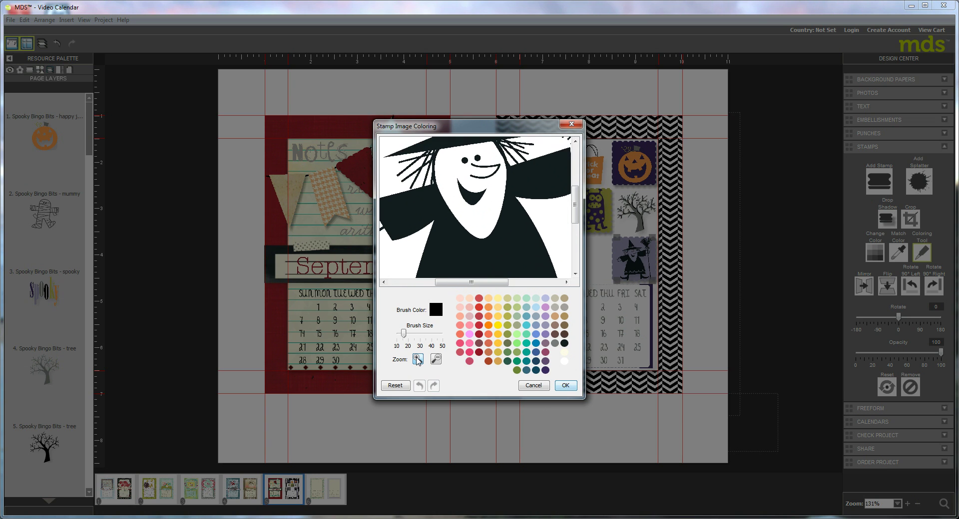
left_click_drag(575, 205, 575, 179)
left_click_drag(464, 283, 440, 283)
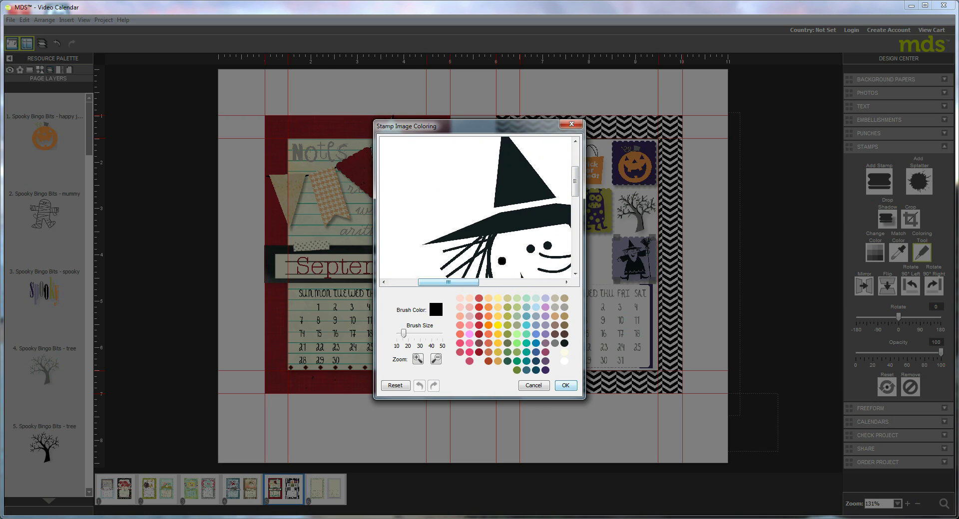
left_click_drag(573, 192, 573, 203)
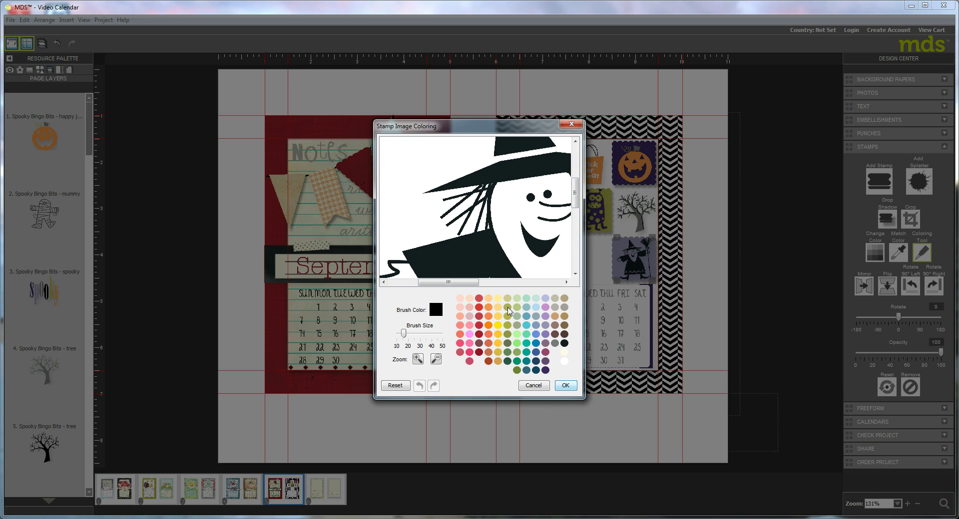
- Paint the witch's hair strands and the hair by the hat brim olive
left_click(508, 325)
mouse_move(441, 219)
left_mouse_down()
mouse_move(492, 183)
mouse_move(485, 226)
mouse_move(459, 233)
mouse_move(475, 214)
mouse_move(477, 223)
mouse_move(483, 201)
mouse_move(449, 220)
mouse_move(474, 209)
left_mouse_up()
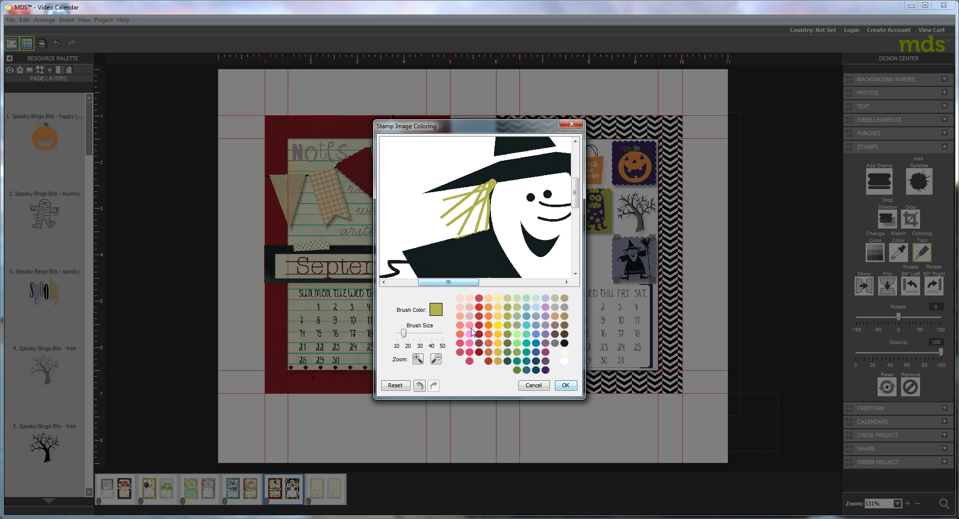
left_click(491, 283)
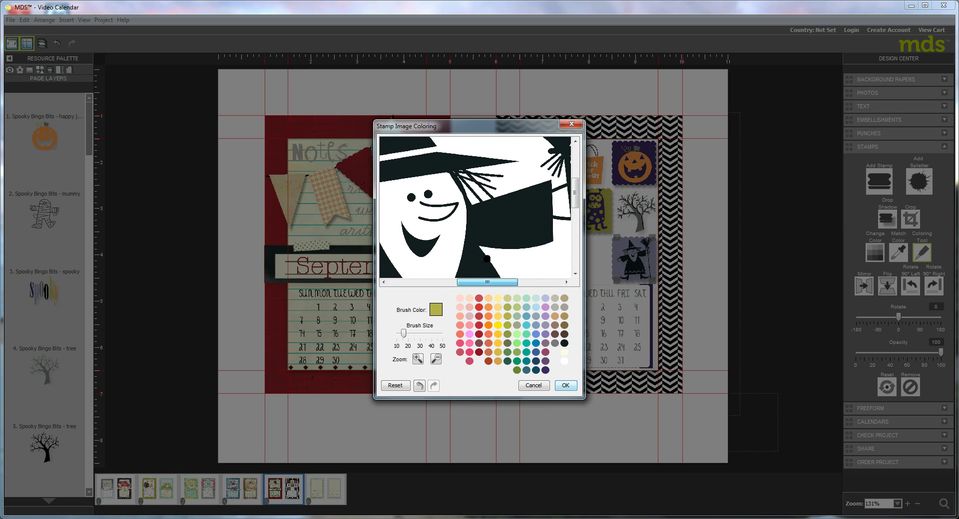
mouse_move(463, 176)
left_mouse_down()
mouse_move(456, 171)
mouse_move(482, 200)
mouse_move(494, 198)
mouse_move(470, 176)
mouse_move(504, 178)
mouse_move(498, 186)
left_mouse_up()
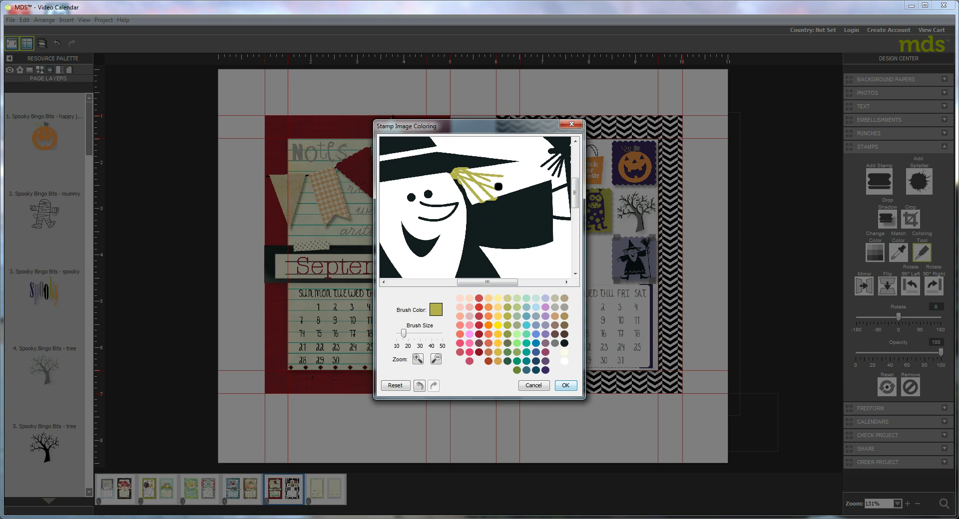
- Brush black along the witch's hat edge and the left edge of her face
left_click(565, 344)
left_click_drag(451, 176, 455, 180)
left_click_drag(498, 285, 462, 284)
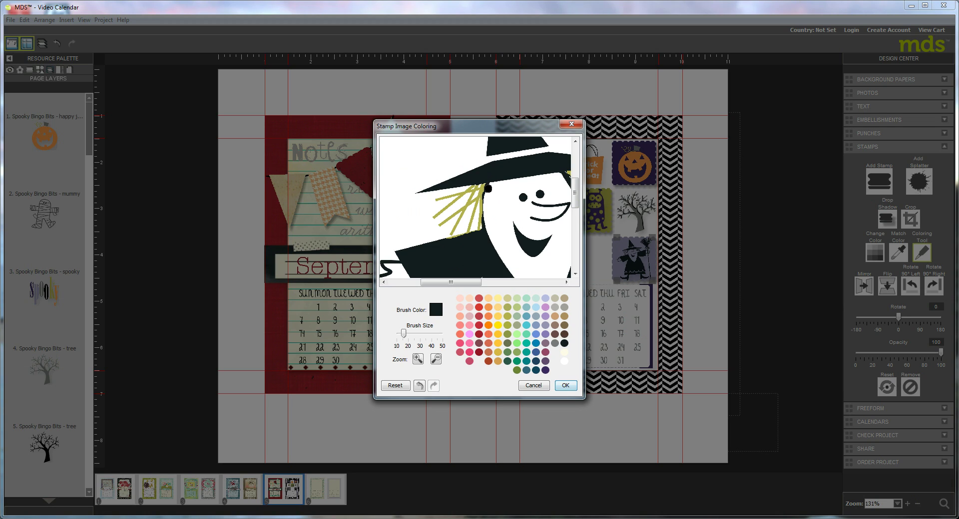
mouse_move(485, 199)
left_mouse_down()
mouse_move(483, 214)
mouse_move(483, 196)
left_mouse_up()
left_click(507, 315)
left_click(564, 343)
left_click_drag(577, 204, 576, 266)
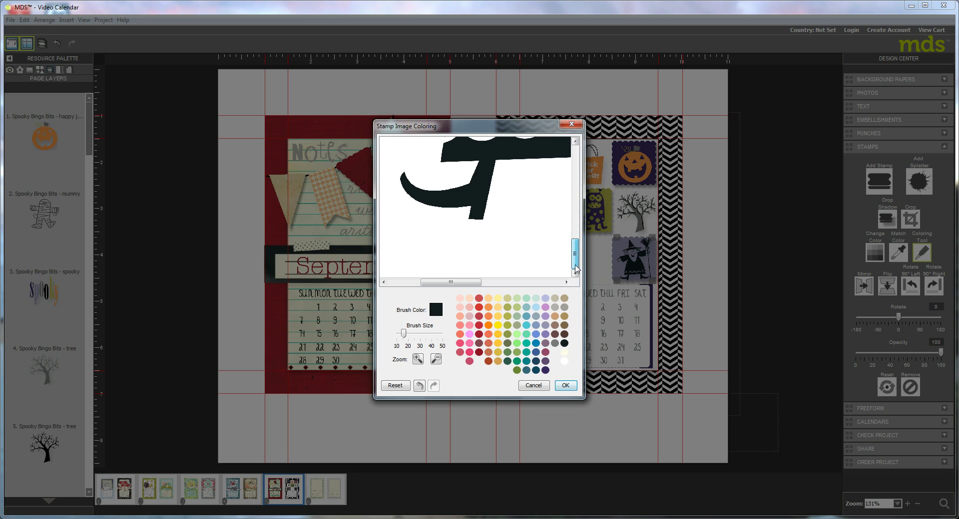
- Paint the witch's leg and boot grey with a brush size of about 15
left_click(554, 344)
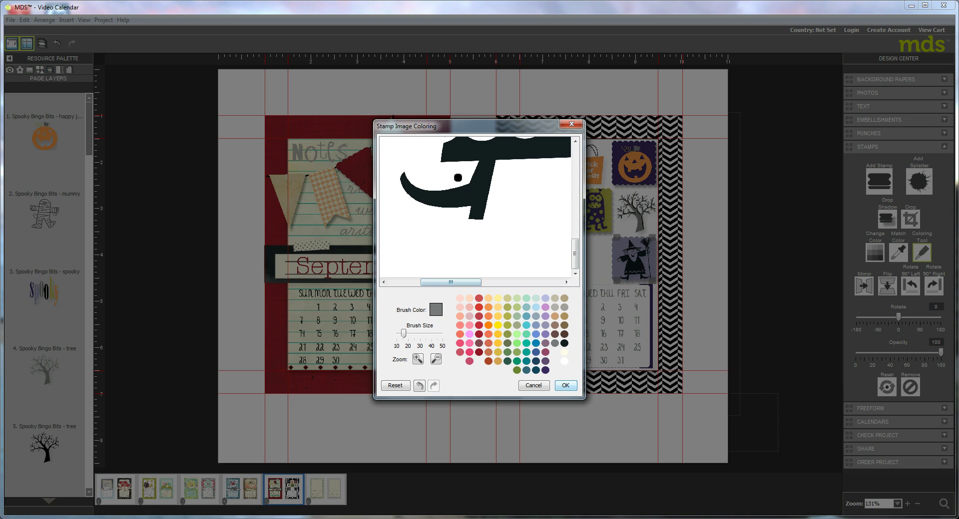
left_click_drag(478, 167, 491, 164)
left_click_drag(404, 334, 396, 333)
left_click_drag(397, 333, 408, 334)
mouse_move(480, 166)
left_mouse_down()
mouse_move(501, 181)
mouse_move(446, 184)
mouse_move(505, 194)
mouse_move(446, 196)
mouse_move(485, 202)
mouse_move(470, 218)
mouse_move(401, 176)
mouse_move(441, 209)
left_mouse_up()
left_click_drag(468, 286, 522, 286)
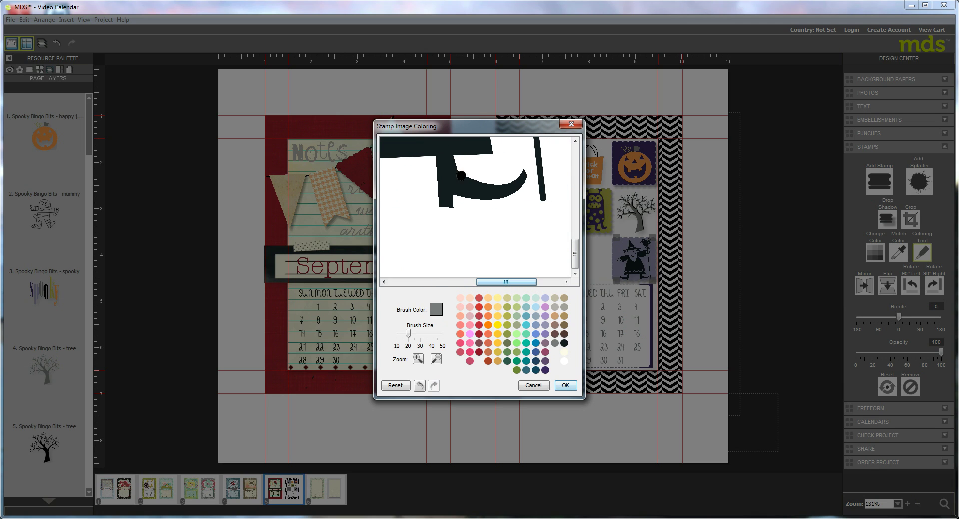
mouse_move(434, 160)
left_mouse_down()
mouse_move(454, 161)
mouse_move(433, 160)
mouse_move(462, 169)
mouse_move(414, 181)
mouse_move(495, 190)
mouse_move(468, 206)
mouse_move(501, 201)
mouse_move(523, 175)
mouse_move(488, 189)
left_mouse_up()
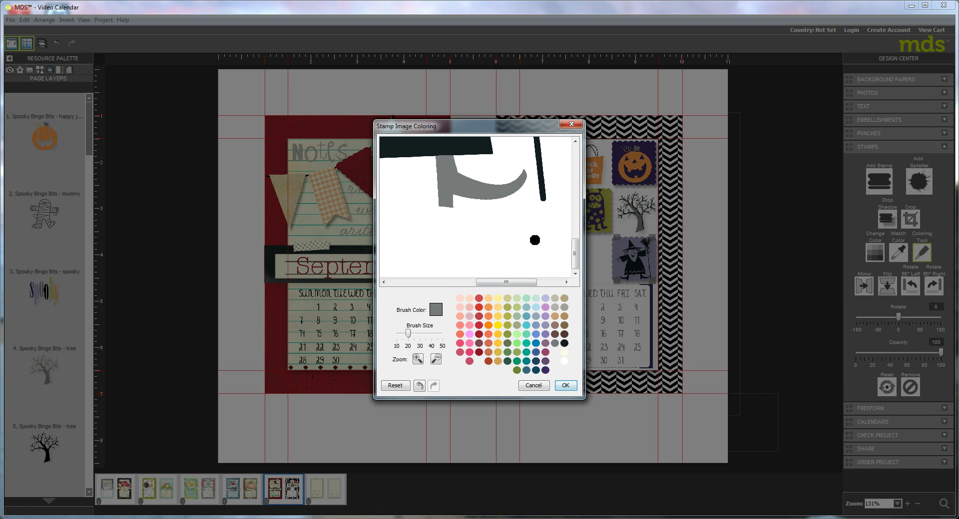
mouse_move(575, 262)
left_mouse_down()
mouse_move(574, 172)
mouse_move(575, 182)
left_mouse_up()
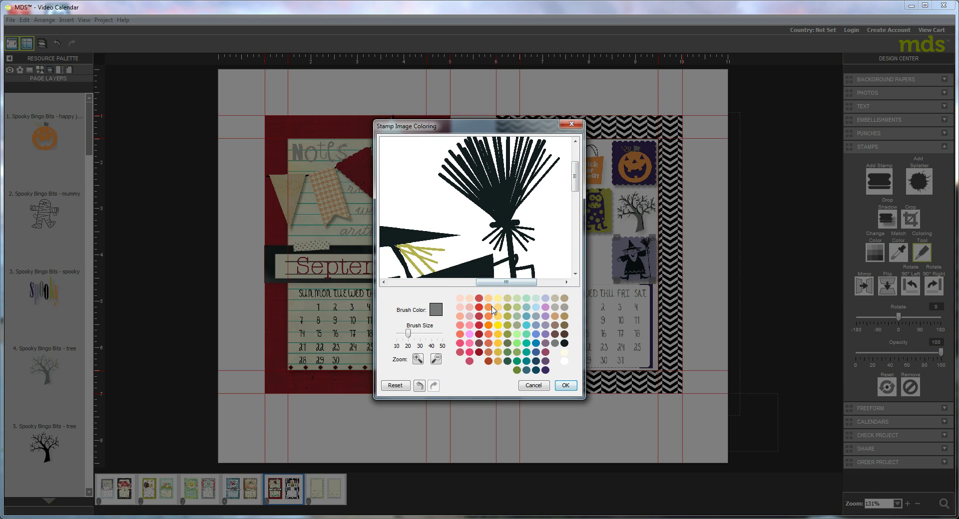
- Paint the broom's binding and bristles orange, then switch back to a smaller black brush
left_click(489, 316)
mouse_move(496, 215)
left_mouse_down()
mouse_move(510, 214)
mouse_move(496, 218)
mouse_move(508, 216)
mouse_move(525, 179)
mouse_move(547, 166)
mouse_move(515, 205)
mouse_move(556, 162)
mouse_move(514, 200)
mouse_move(551, 143)
mouse_move(497, 216)
mouse_move(487, 198)
mouse_move(504, 179)
mouse_move(472, 172)
mouse_move(484, 158)
mouse_move(429, 172)
mouse_move(449, 165)
mouse_move(475, 181)
left_mouse_up()
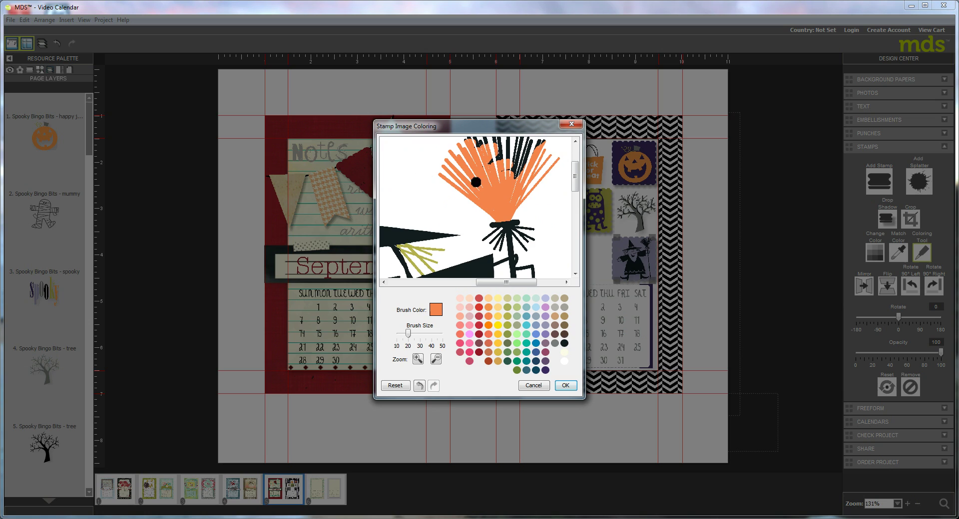
left_click_drag(575, 185, 575, 169)
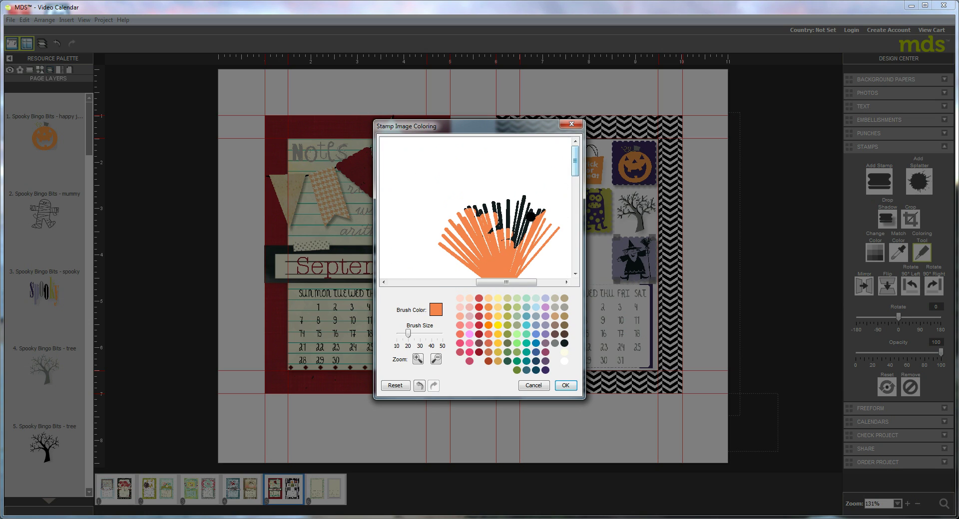
mouse_move(530, 216)
left_mouse_down()
mouse_move(501, 242)
mouse_move(522, 245)
mouse_move(549, 200)
mouse_move(519, 233)
mouse_move(514, 255)
mouse_move(520, 193)
mouse_move(516, 221)
mouse_move(537, 220)
mouse_move(498, 220)
mouse_move(492, 235)
mouse_move(515, 240)
mouse_move(515, 200)
mouse_move(466, 212)
mouse_move(482, 199)
mouse_move(528, 202)
mouse_move(483, 199)
mouse_move(477, 220)
left_mouse_up()
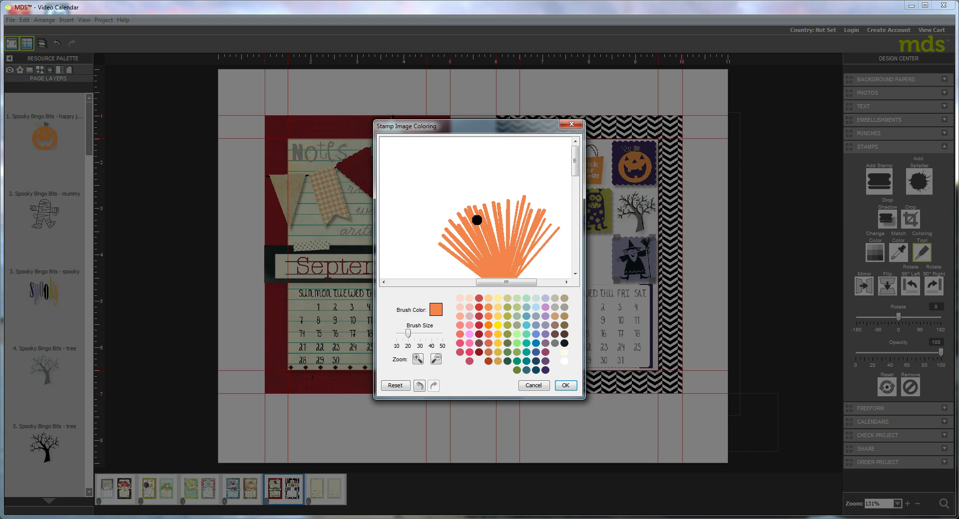
left_click_drag(575, 161, 575, 190)
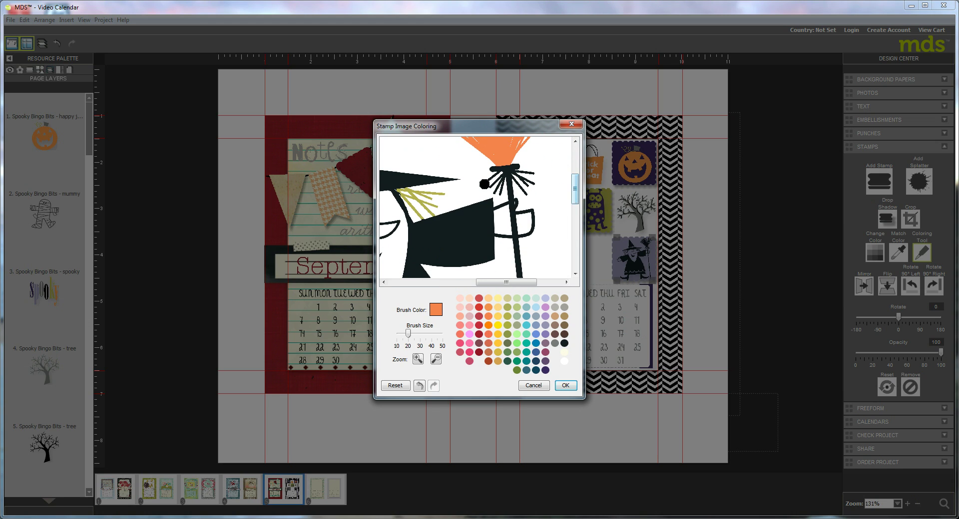
mouse_move(483, 185)
left_mouse_down()
mouse_move(501, 176)
mouse_move(492, 186)
mouse_move(501, 179)
mouse_move(499, 196)
mouse_move(501, 178)
mouse_move(532, 176)
mouse_move(519, 180)
left_mouse_up()
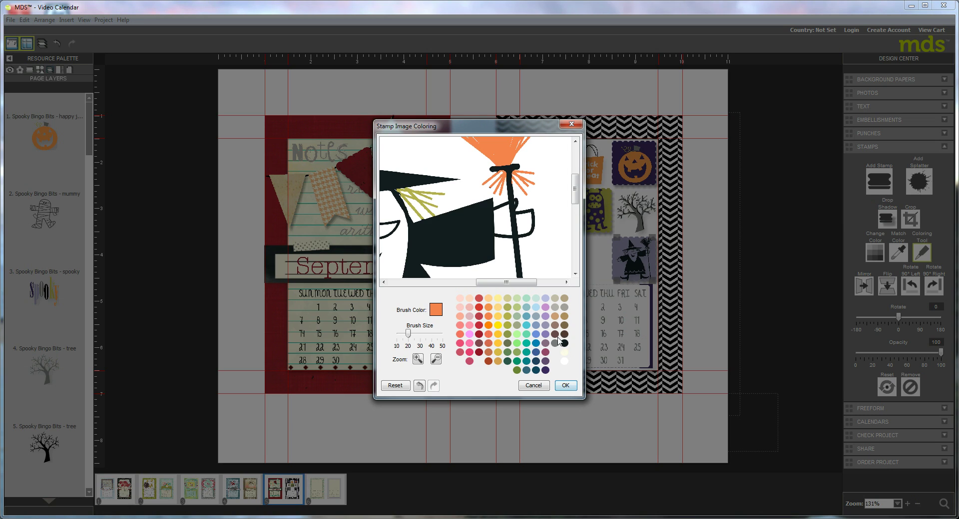
left_click(565, 344)
left_click_drag(408, 334, 399, 338)
- Finish colouring the witch and add a new brush layer from the Freeform tools
left_click(566, 386)
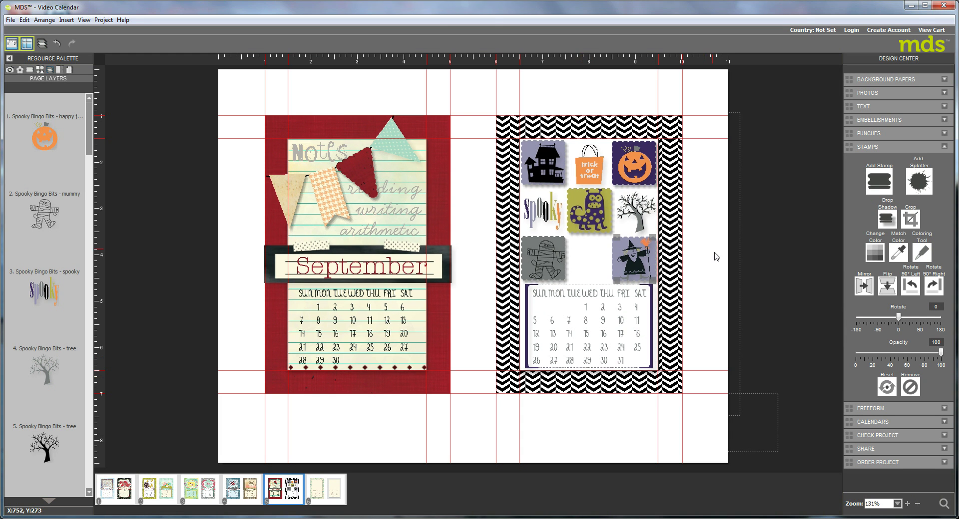
left_click(869, 412)
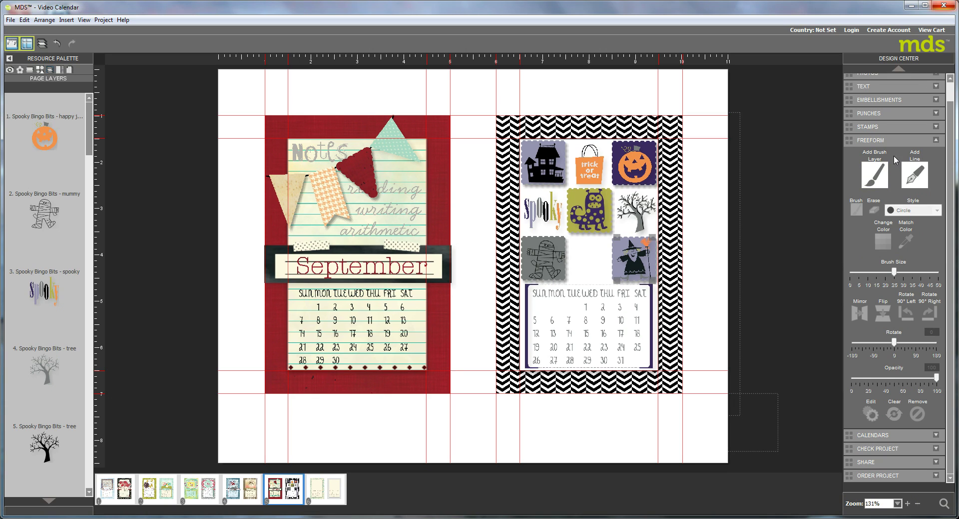
left_click(877, 178)
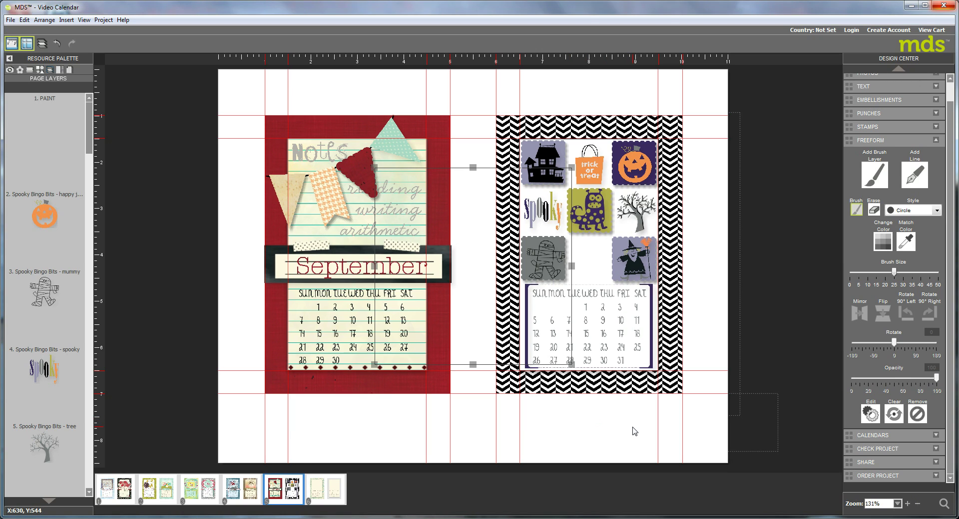
- Shrink the grey paint layer to about 103 square over the haunted house stamp
left_click(579, 432)
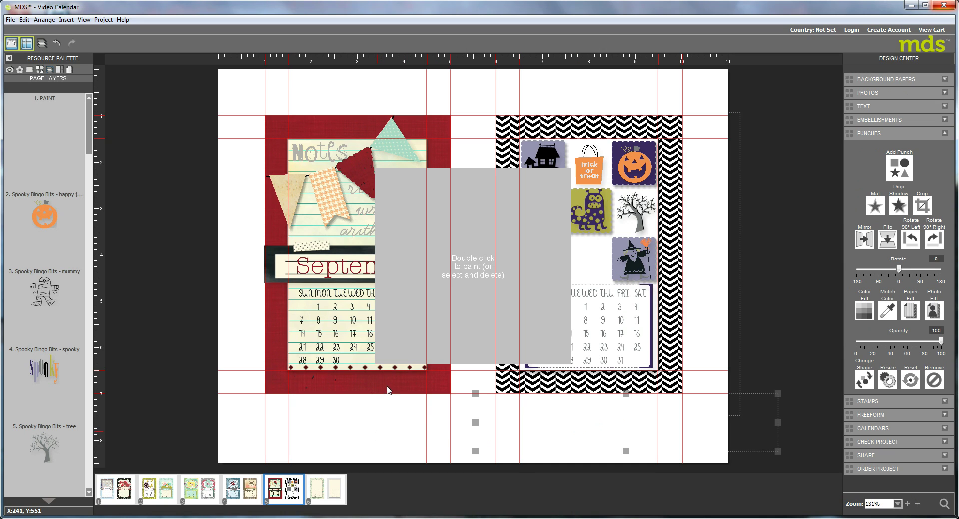
left_click(486, 251)
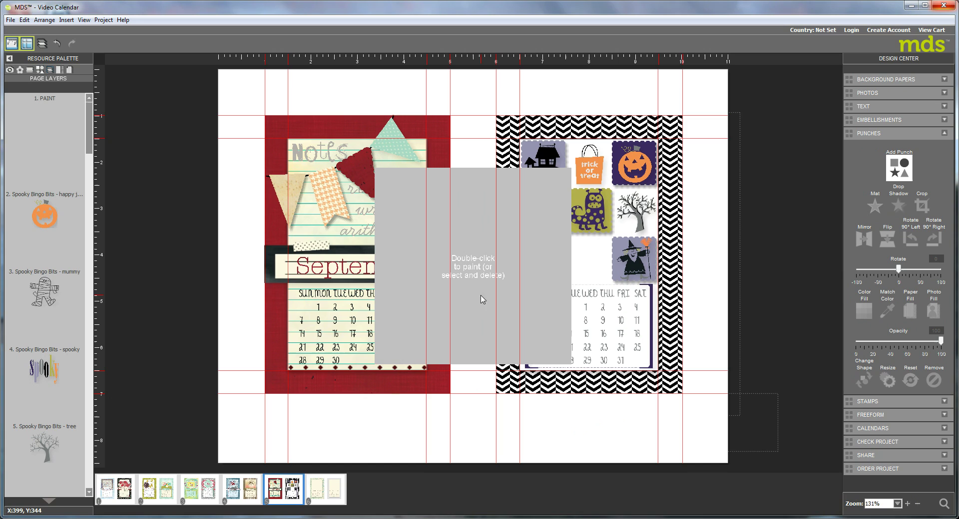
left_click(569, 363)
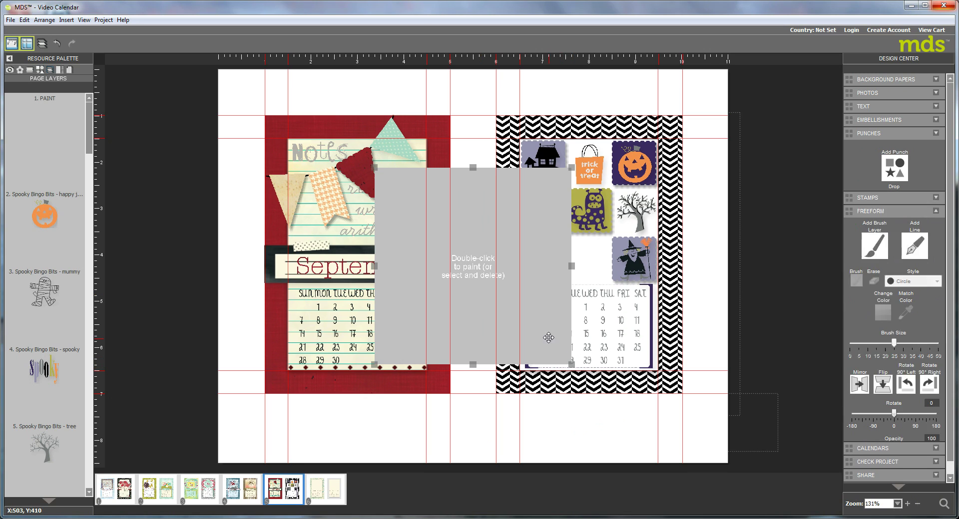
left_click_drag(570, 364, 442, 235)
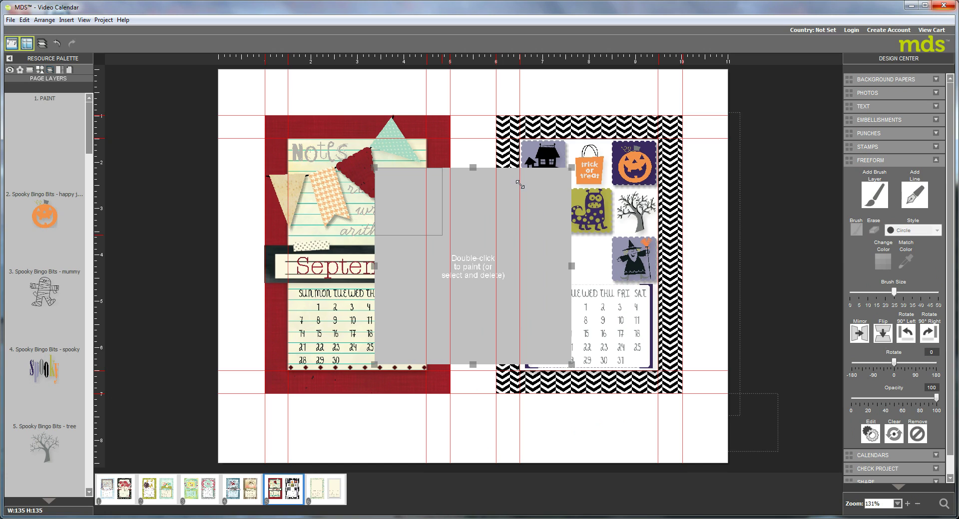
mouse_move(520, 185)
left_mouse_down()
mouse_move(412, 215)
mouse_move(422, 202)
mouse_move(523, 168)
mouse_move(559, 191)
left_mouse_up()
mouse_move(498, 198)
left_mouse_down()
mouse_move(556, 163)
mouse_move(532, 167)
left_mouse_up()
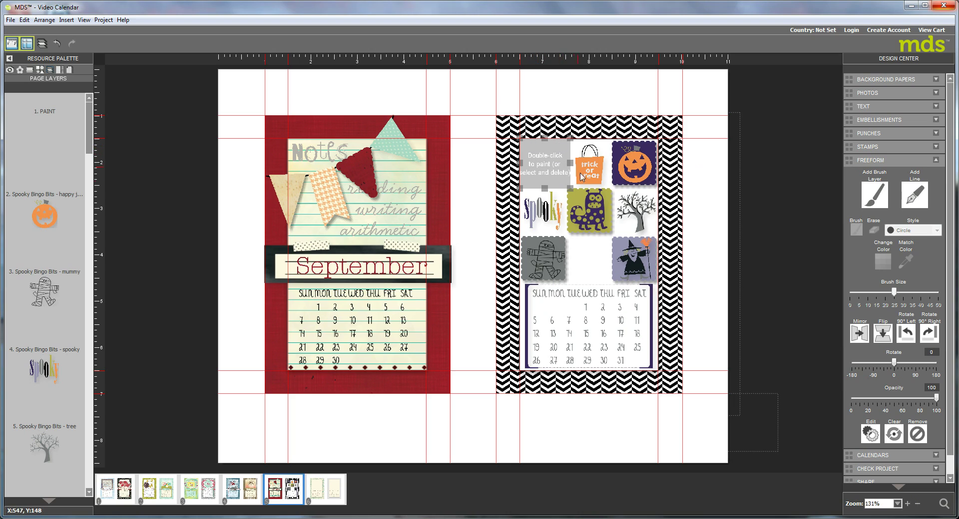
- Resize the paint box to 96 square and copy it onto the trick-or-treat, pumpkin, monster and mummy stamps
left_click_drag(572, 188, 566, 185)
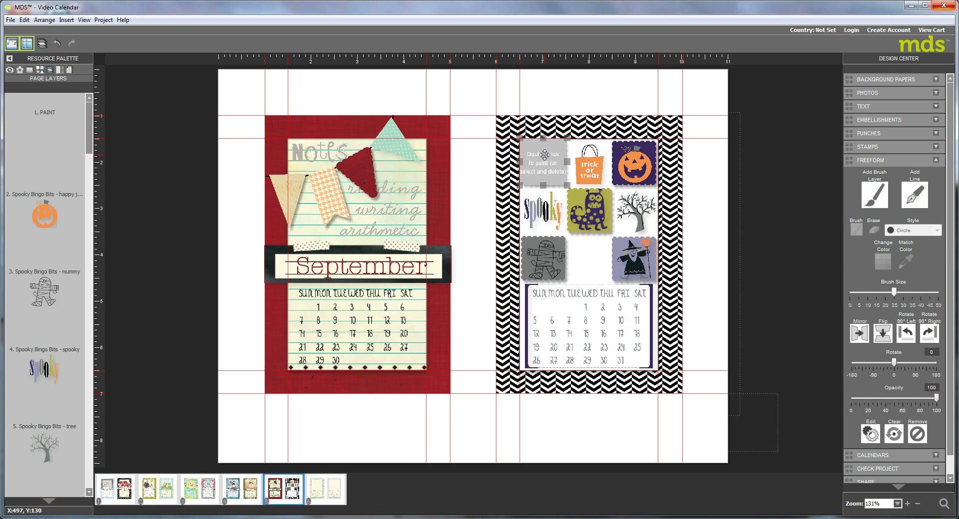
mouse_move(545, 155)
left_mouse_down()
mouse_move(585, 162)
mouse_move(607, 178)
left_mouse_up()
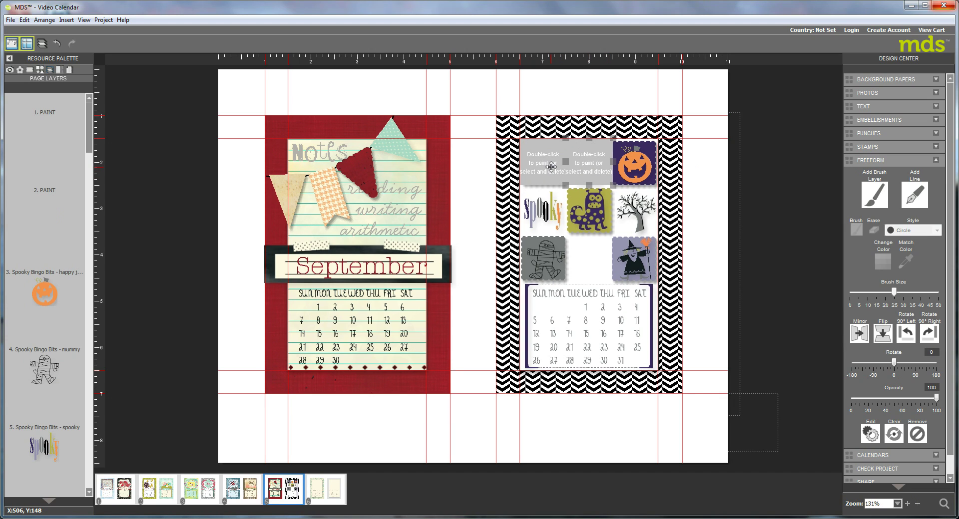
left_click_drag(552, 166, 557, 173)
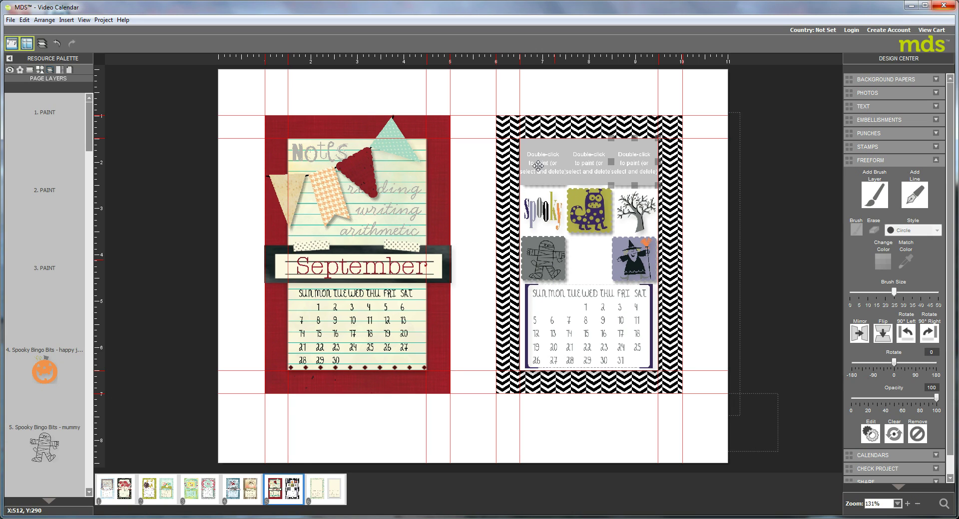
key("ctrl+d")
mouse_move(538, 165)
left_mouse_down()
mouse_move(579, 210)
mouse_move(553, 227)
left_mouse_up()
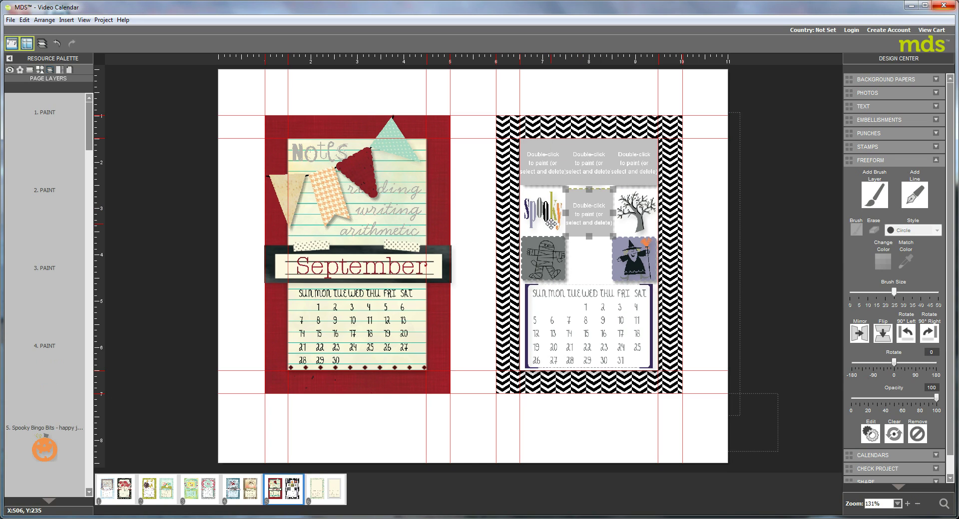
mouse_move(566, 178)
left_mouse_down()
mouse_move(555, 168)
mouse_move(550, 261)
mouse_move(581, 262)
left_mouse_up()
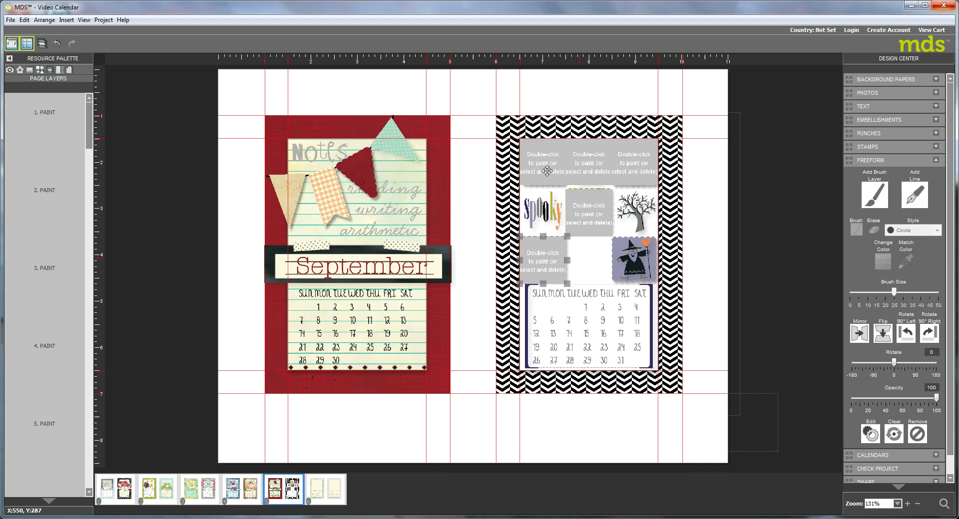
left_click_drag(546, 171, 553, 178)
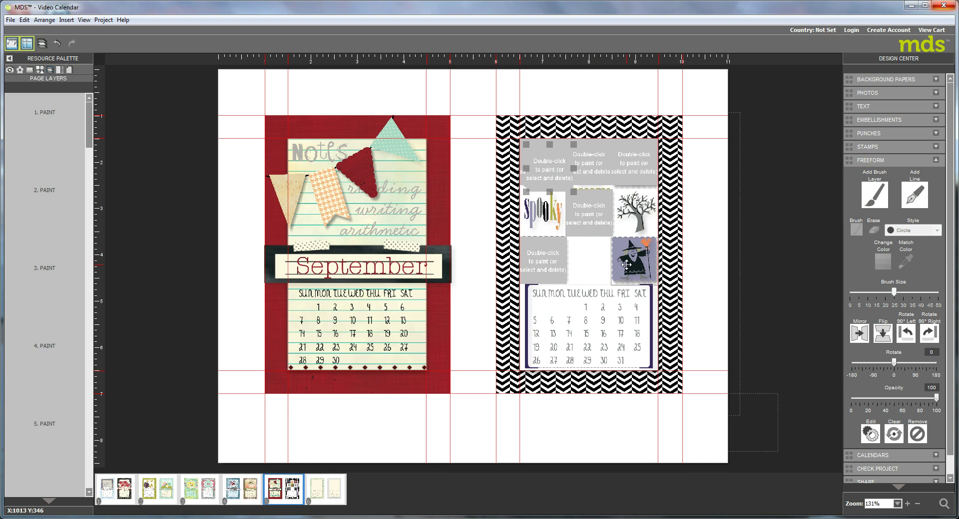
- Place a sixth paint box over the witch stamp and add another brush layer
left_click(874, 188)
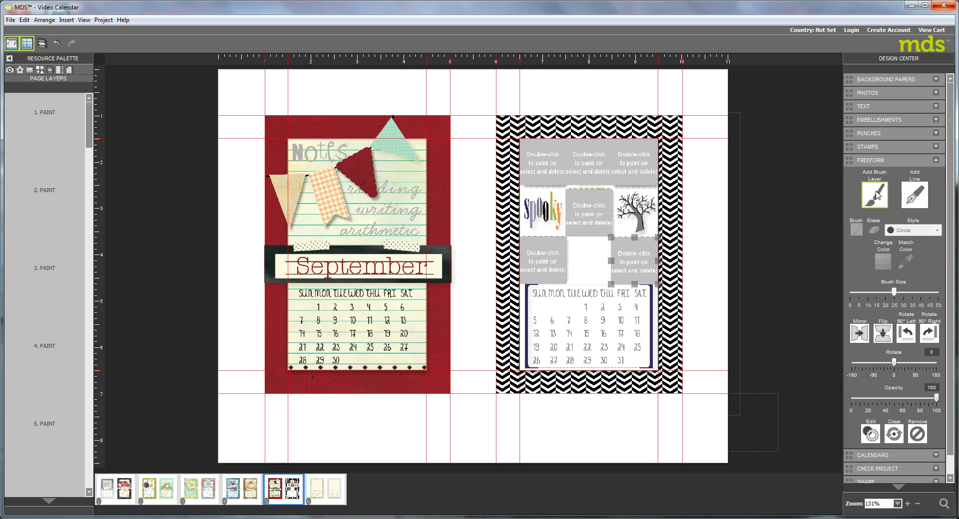
left_click(875, 195)
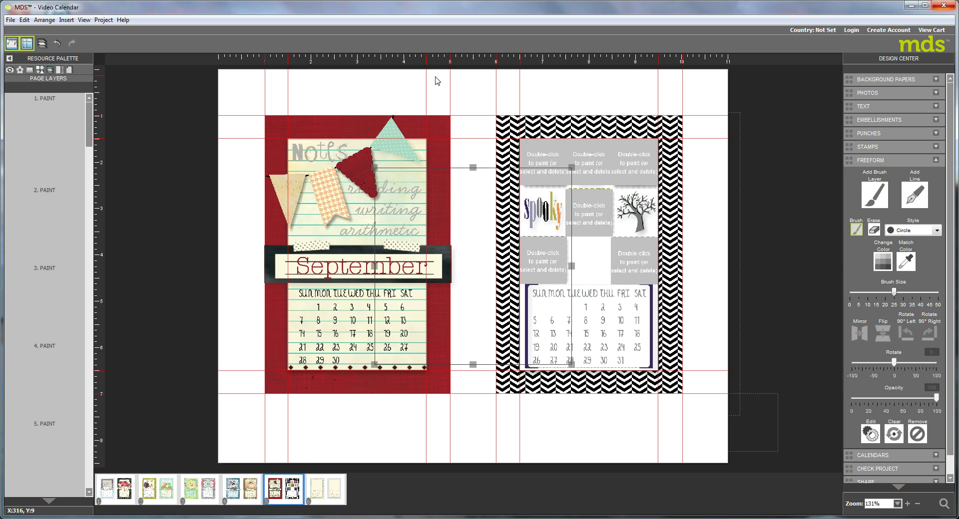
left_click(469, 81)
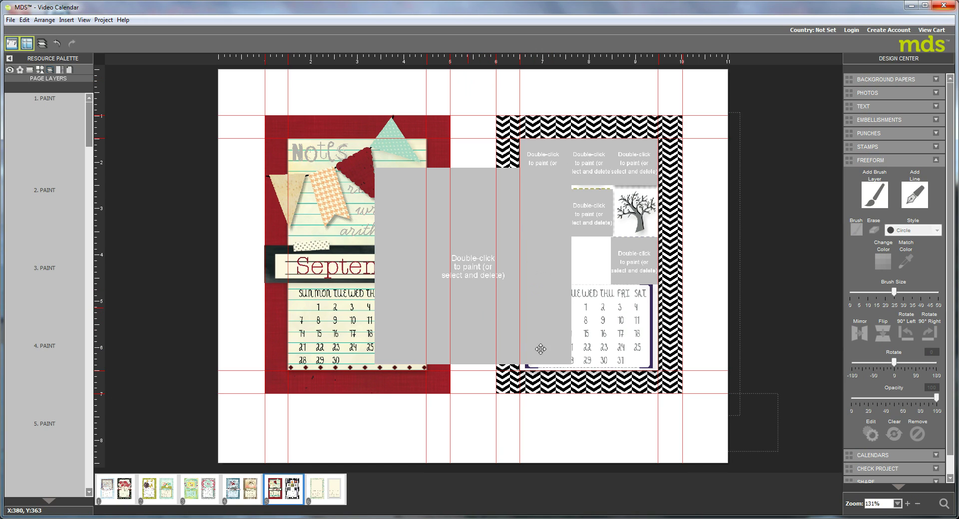
- Resize the extra brush layer to 151 square, then delete it
left_click(505, 336)
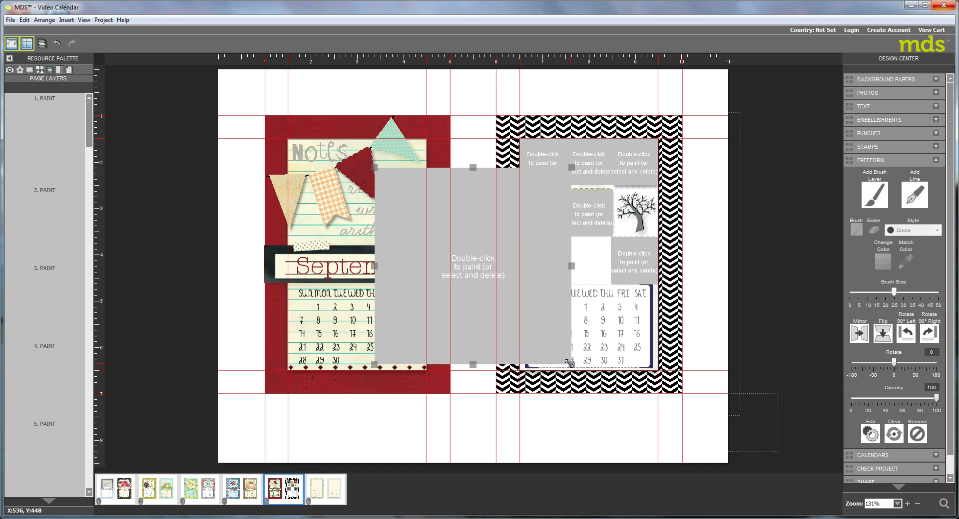
mouse_move(571, 365)
left_mouse_down()
mouse_move(453, 243)
mouse_move(464, 243)
left_mouse_up()
mouse_move(410, 205)
left_mouse_down()
mouse_move(460, 198)
mouse_move(497, 213)
mouse_move(514, 309)
mouse_move(467, 300)
mouse_move(489, 300)
mouse_move(478, 282)
left_mouse_up()
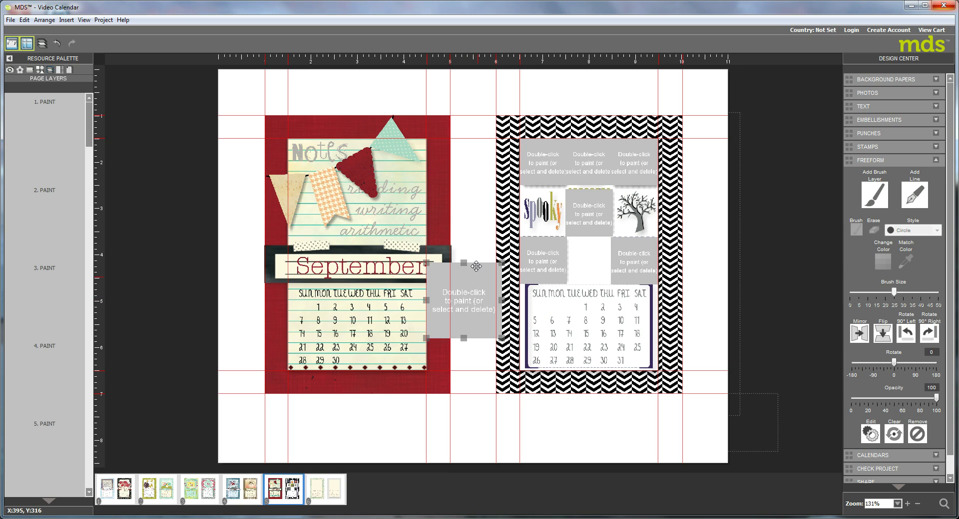
right_click(477, 291)
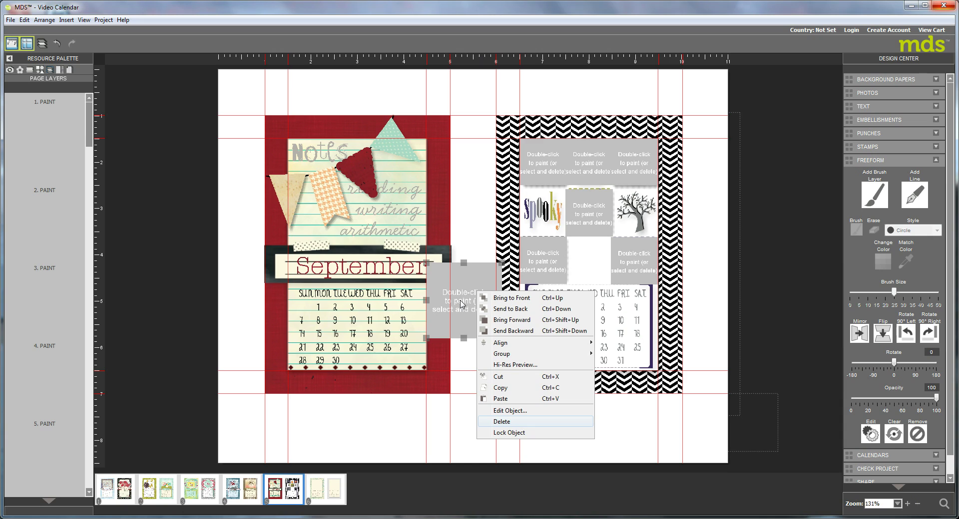
left_click(501, 421)
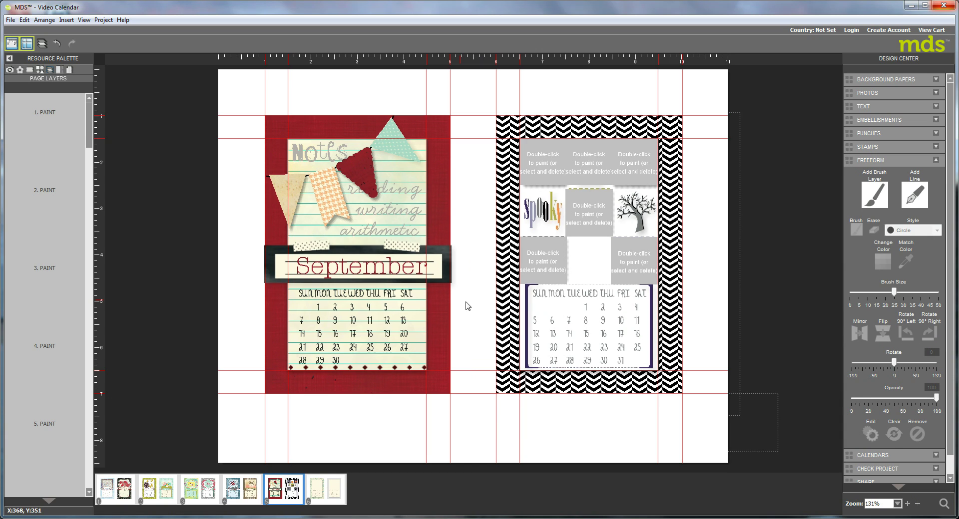
- Add a fresh brush layer and paint a thick black stroke between the two pages
left_click(876, 195)
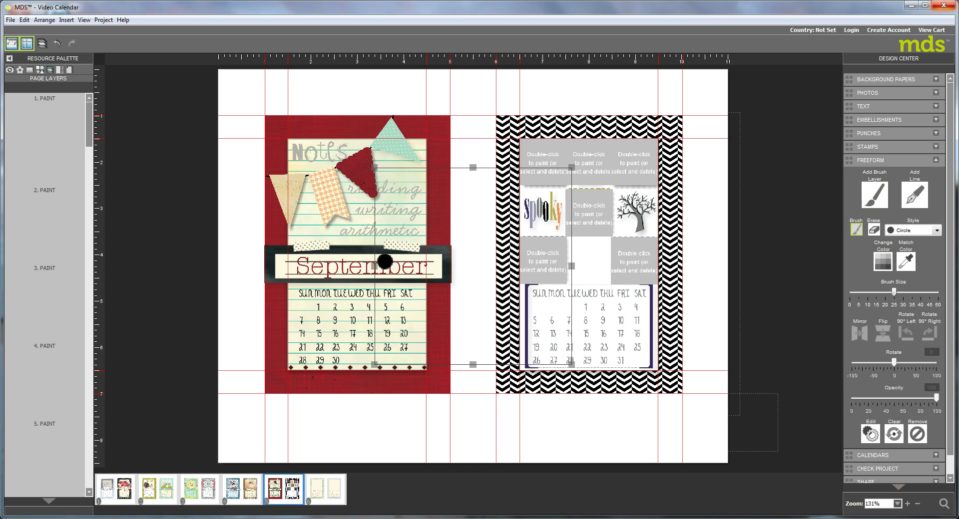
mouse_move(473, 245)
left_mouse_down()
mouse_move(482, 293)
mouse_move(476, 281)
left_mouse_up()
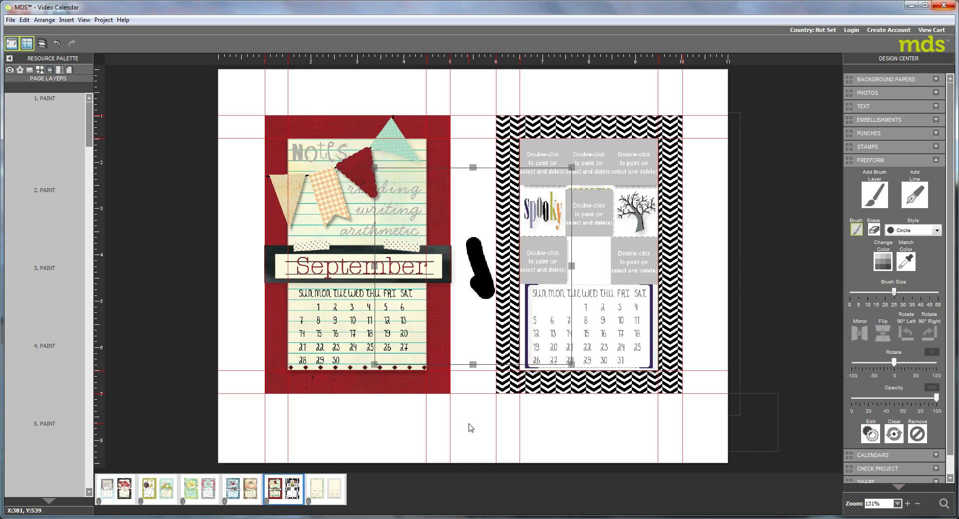
left_click(478, 272)
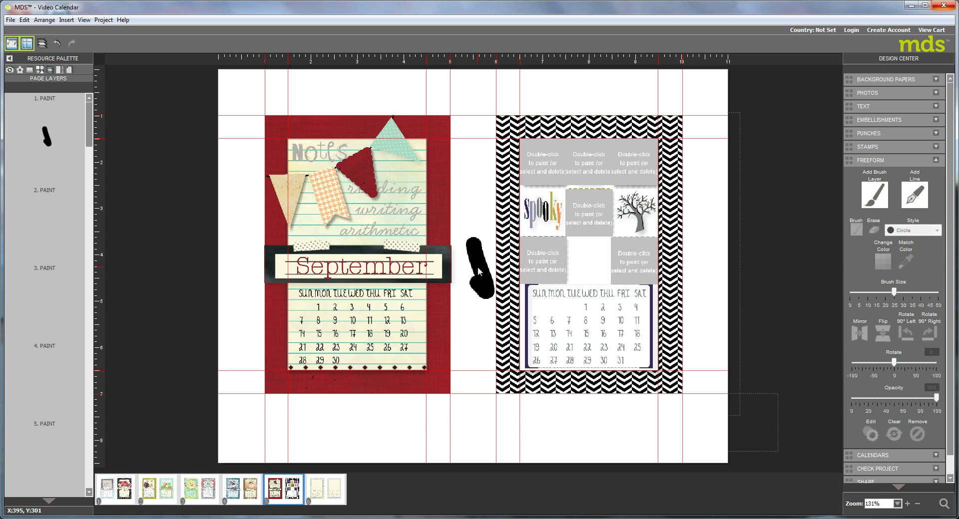
left_click(478, 267)
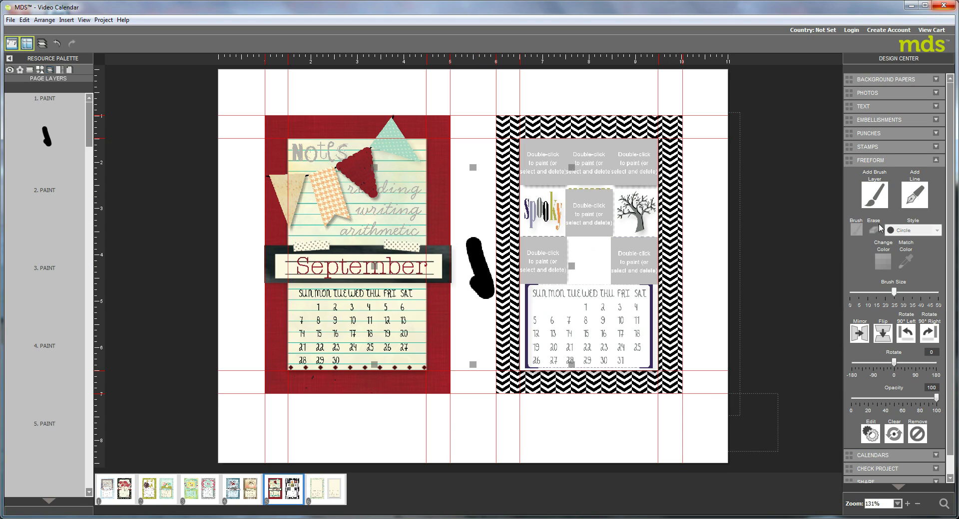
- Erase the black stroke completely from the brush layer
double_click(479, 282)
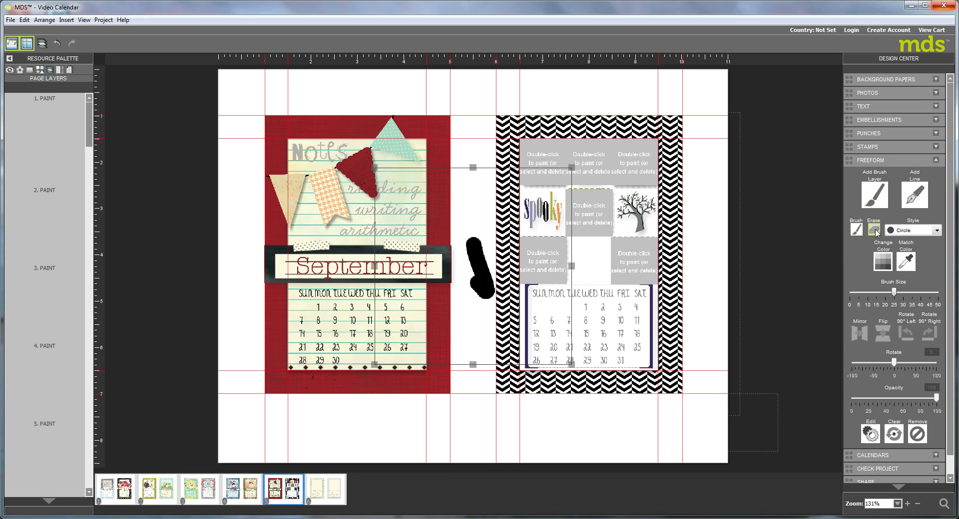
left_click(874, 230)
mouse_move(472, 240)
left_mouse_down()
mouse_move(477, 272)
mouse_move(477, 235)
mouse_move(469, 273)
mouse_move(480, 251)
mouse_move(471, 285)
left_mouse_up()
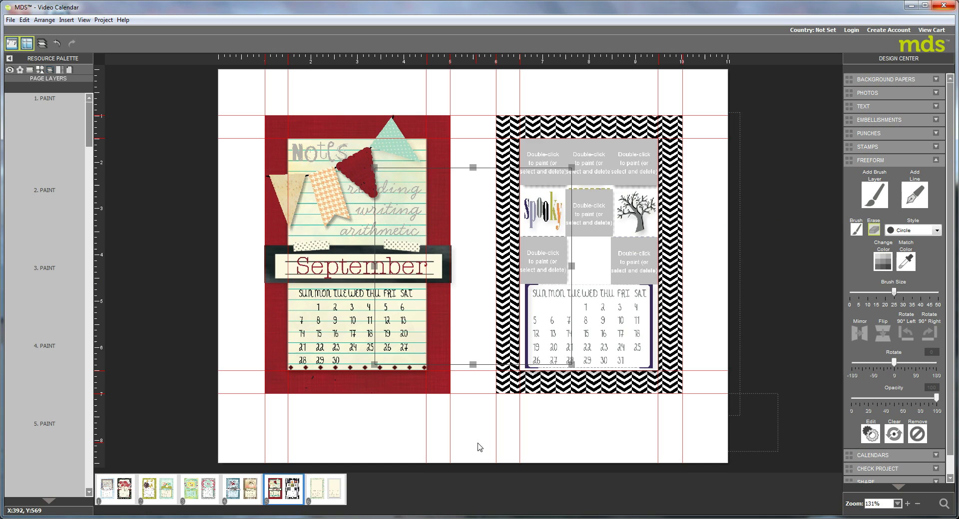
left_click(464, 204)
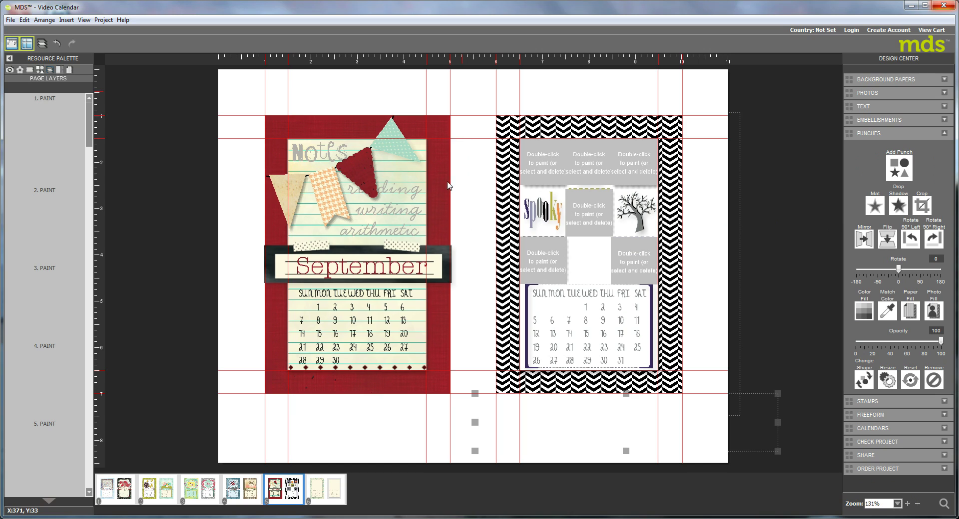
- Select the empty trial paint layer spanning both pages and delete it
left_click(452, 245)
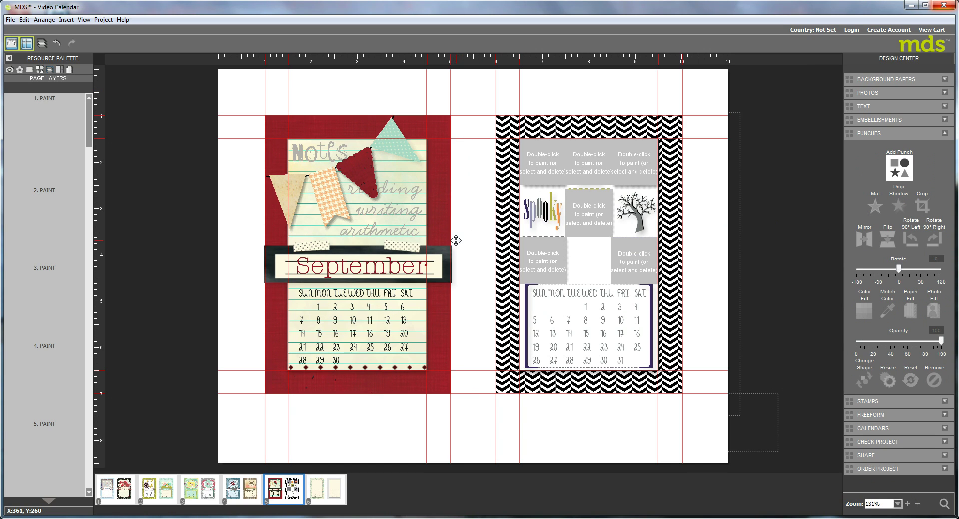
left_click(456, 240)
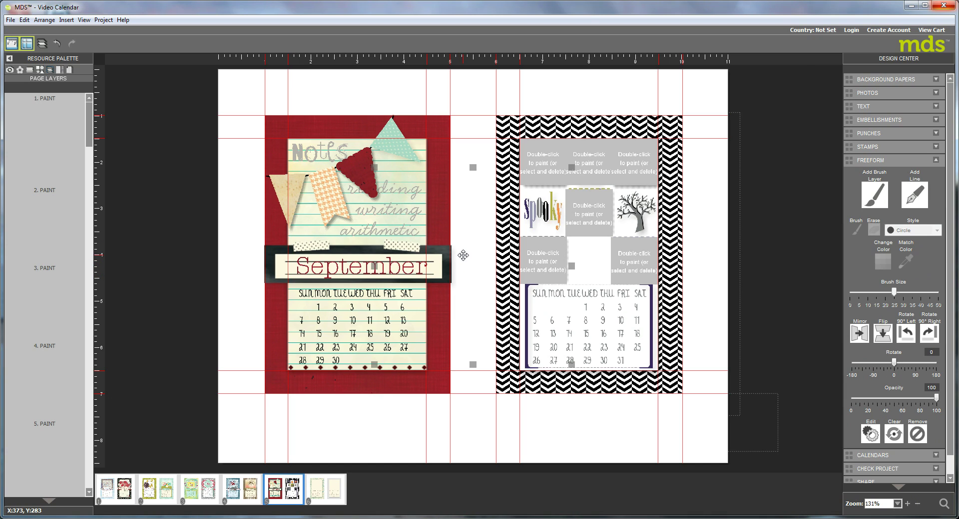
left_click_drag(460, 254, 433, 196)
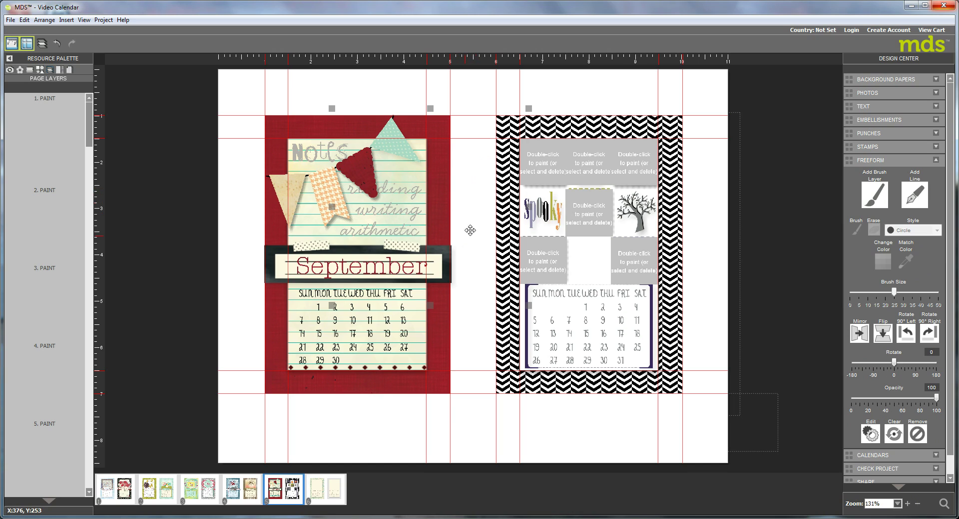
right_click(473, 199)
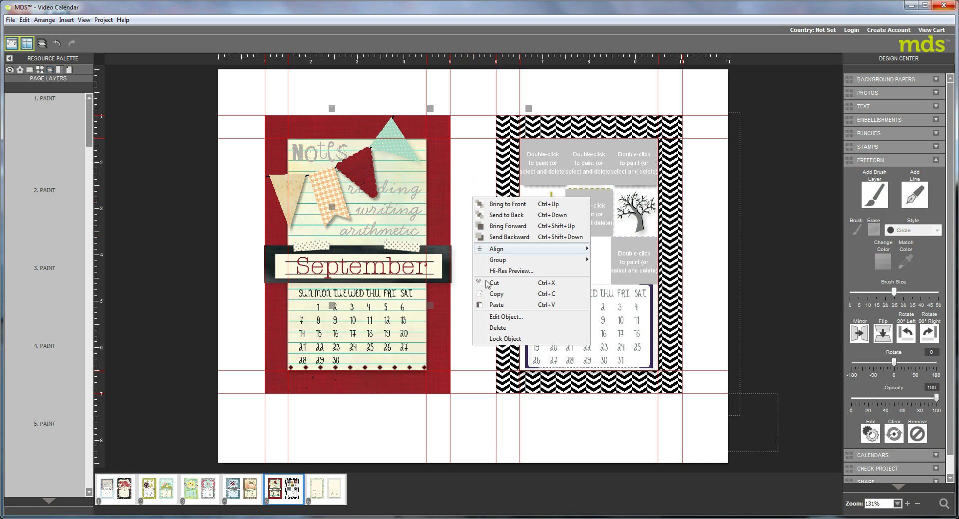
left_click(497, 328)
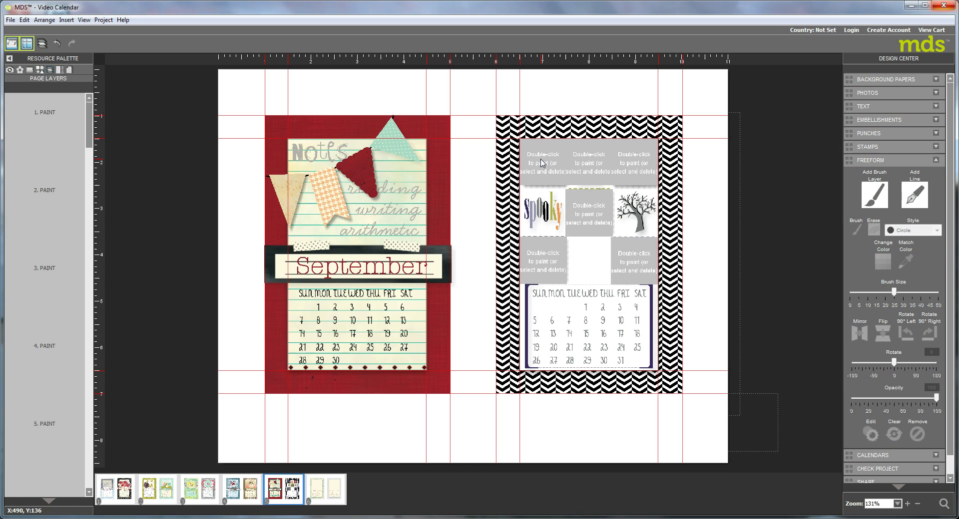
- Set the canvas zoom to 400% and scroll right to the chevron Halloween page
left_click(85, 21)
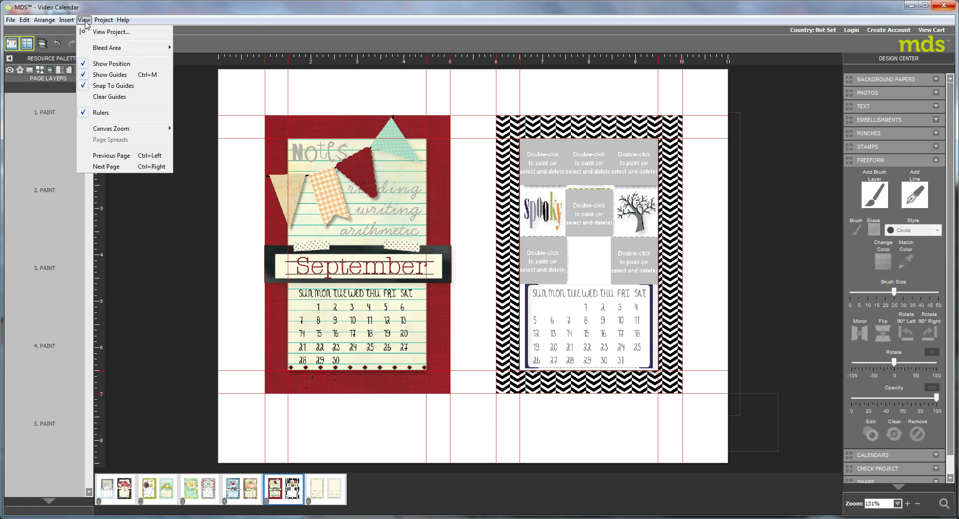
mouse_move(103, 129)
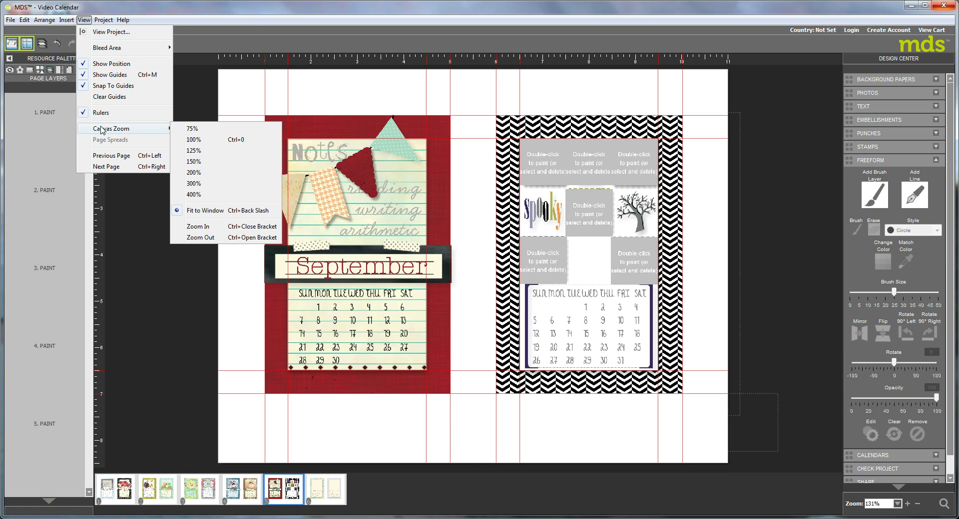
left_click(192, 195)
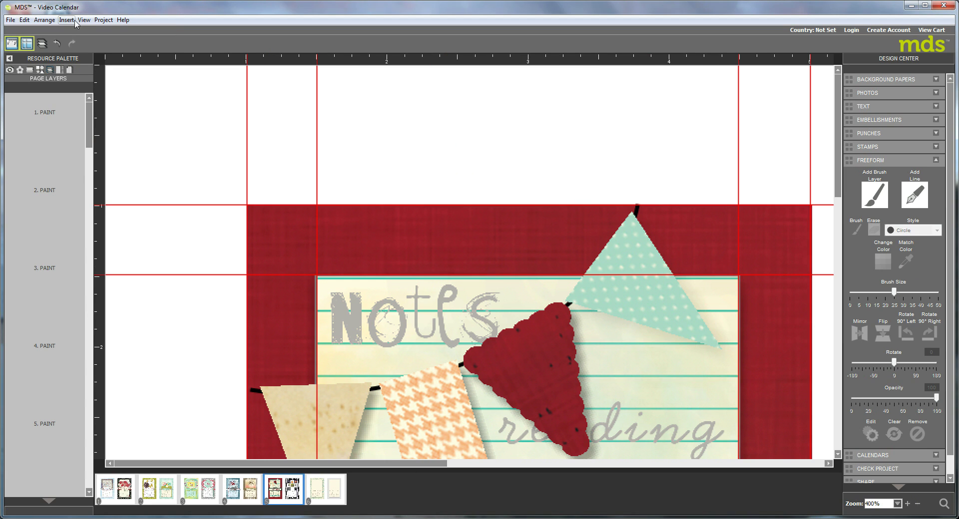
left_click(83, 20)
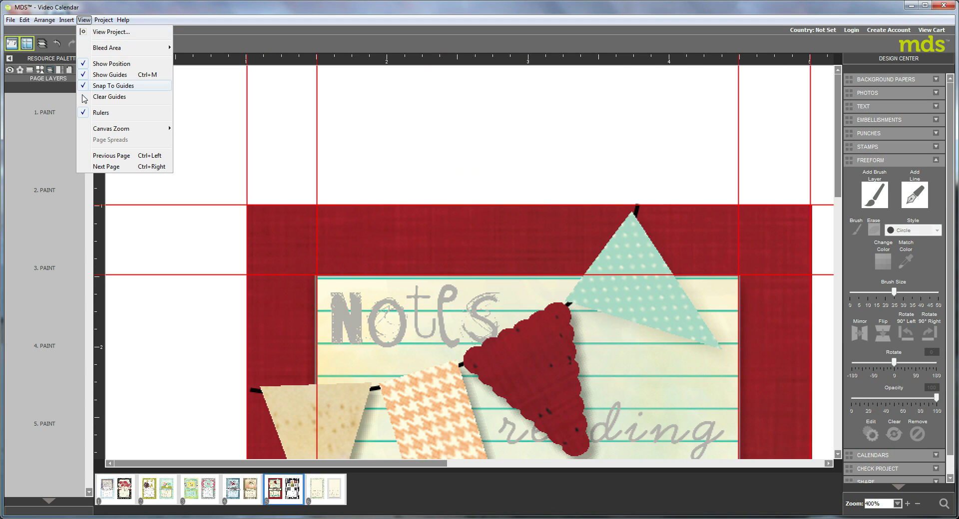
mouse_move(103, 132)
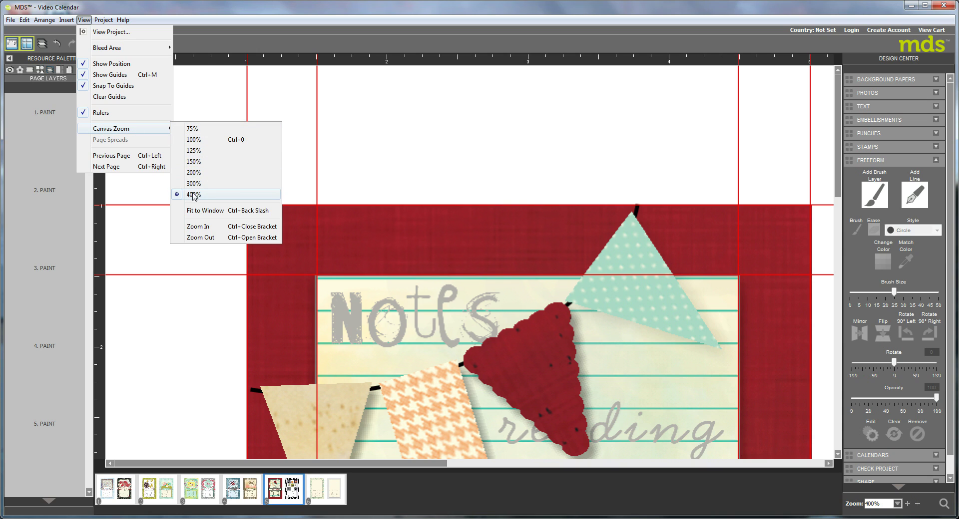
left_click(779, 160)
scroll(838, 194, "down", 3)
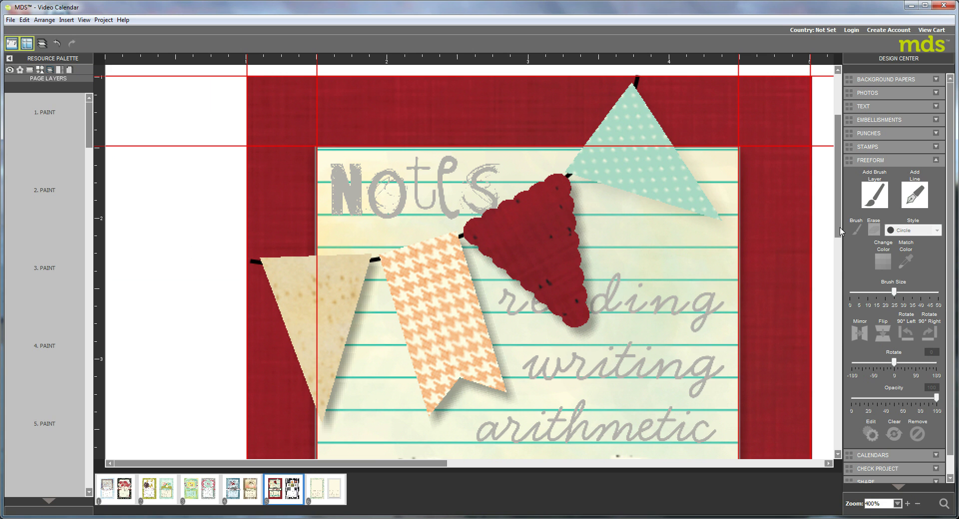
left_click_drag(433, 466, 689, 469)
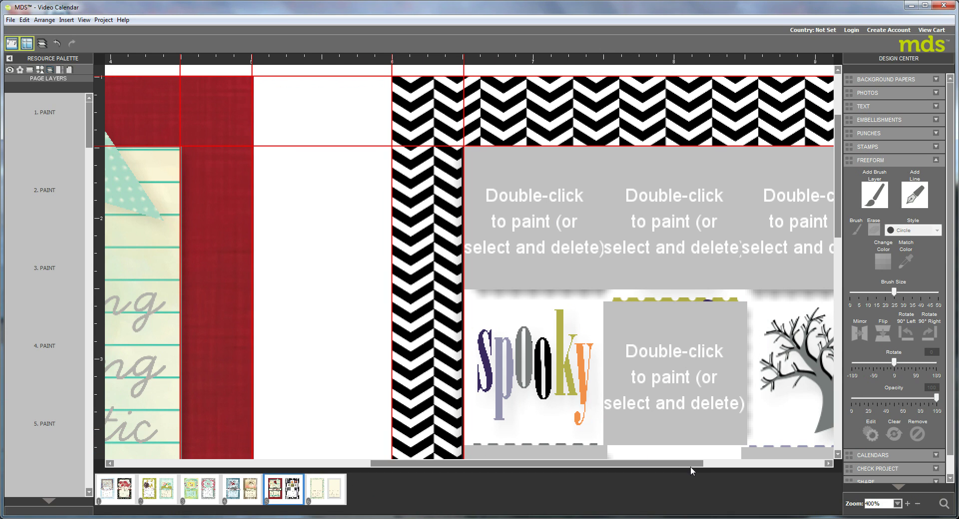
left_click_drag(690, 467, 773, 471)
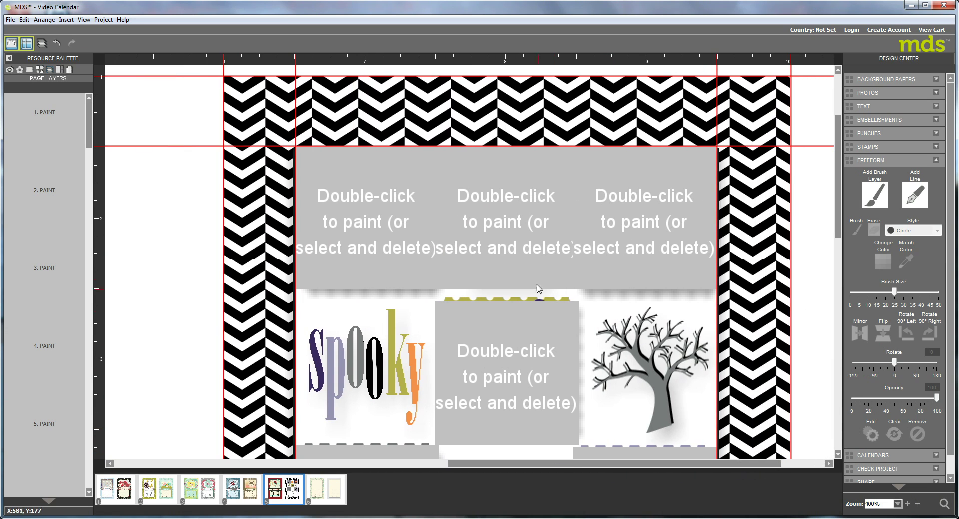
- Open the top-left placeholder's haunted house stamp and use the Brush tool at size 10
left_click(353, 219)
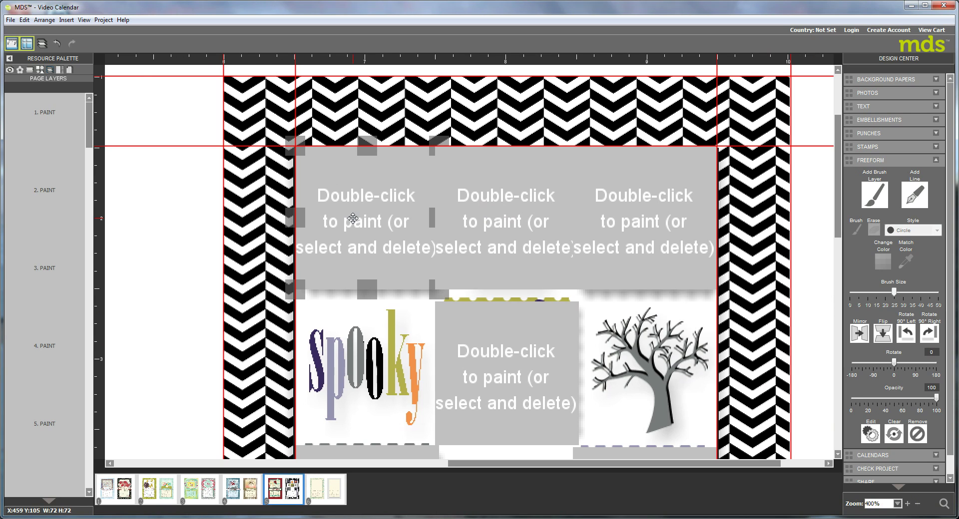
double_click(352, 218)
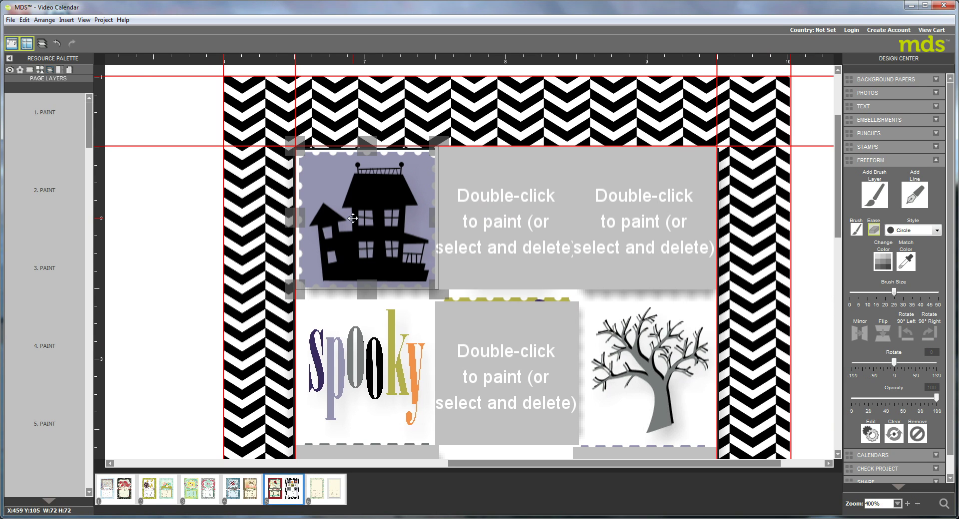
left_click_drag(412, 287, 437, 252)
left_click(856, 230)
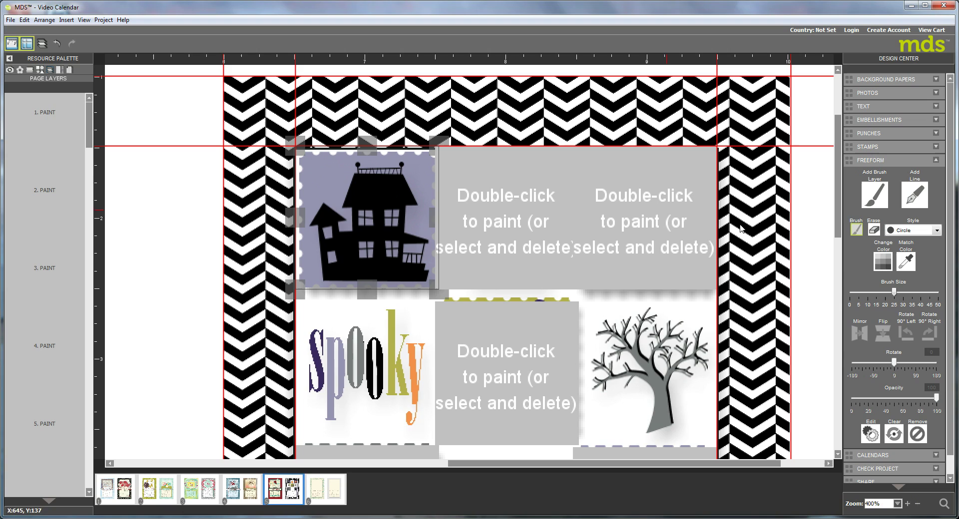
left_click_drag(894, 294, 868, 300)
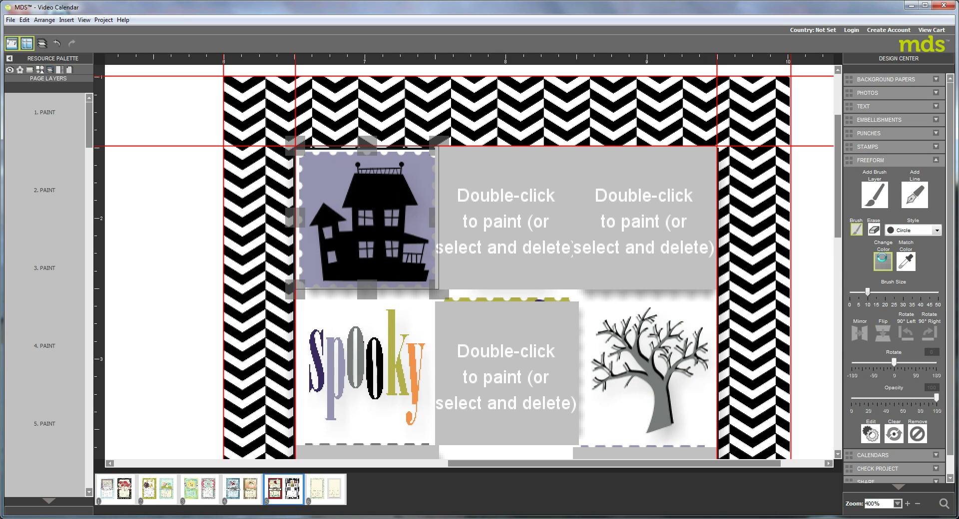
- Pick the golden yellow swatch from the Choose Color palette as the brush colour
left_click(883, 261)
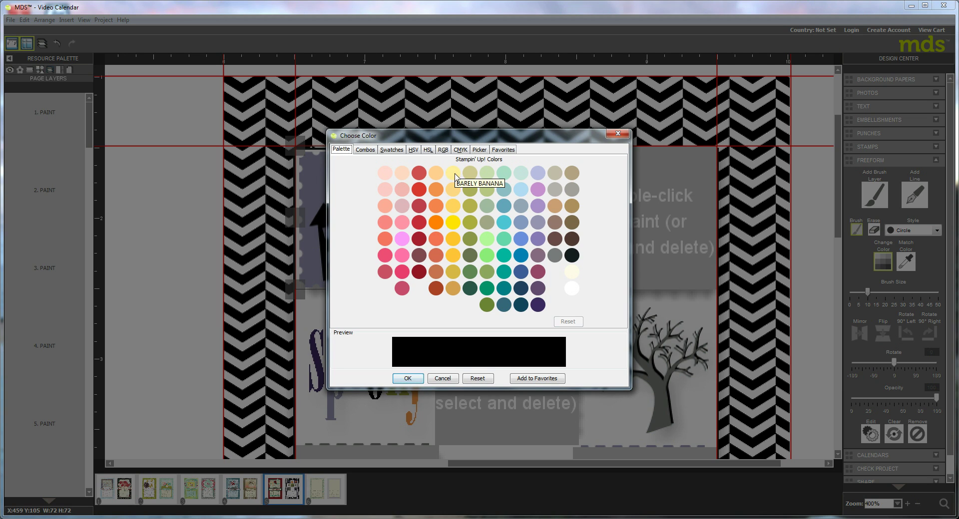
left_click(453, 208)
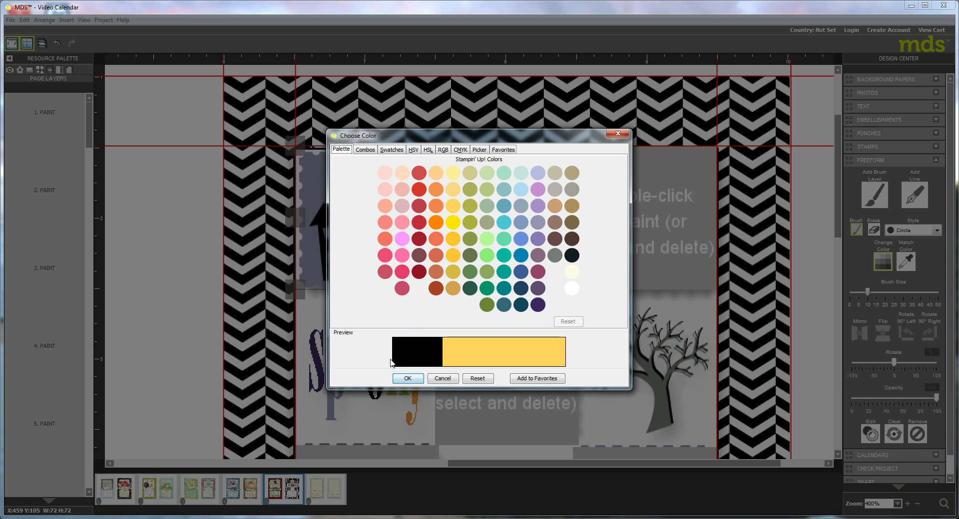
left_click(408, 378)
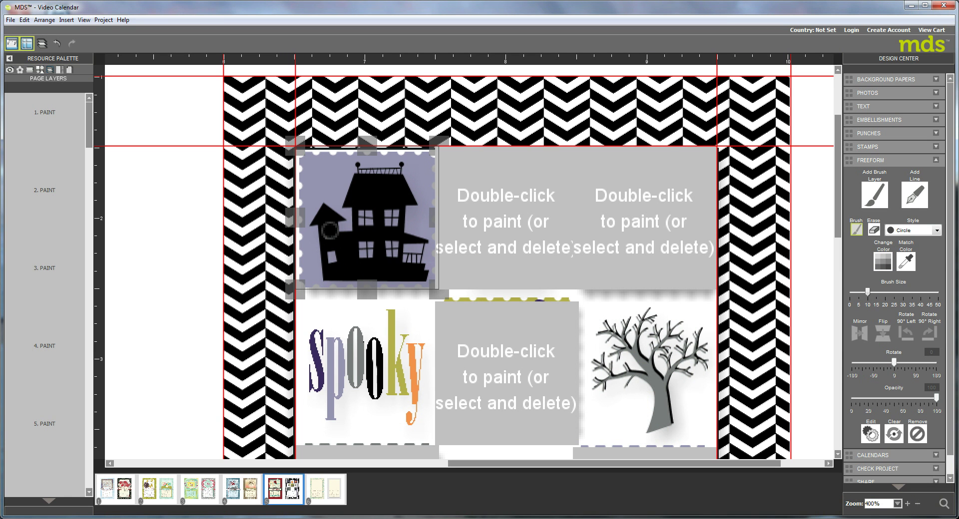
- Brush yellow over the tower, upper-right and middle upper windows of the haunted house
mouse_move(330, 231)
left_mouse_down()
mouse_move(331, 259)
mouse_move(363, 246)
mouse_move(376, 249)
mouse_move(361, 255)
mouse_move(387, 259)
mouse_move(392, 244)
mouse_move(380, 263)
left_mouse_up()
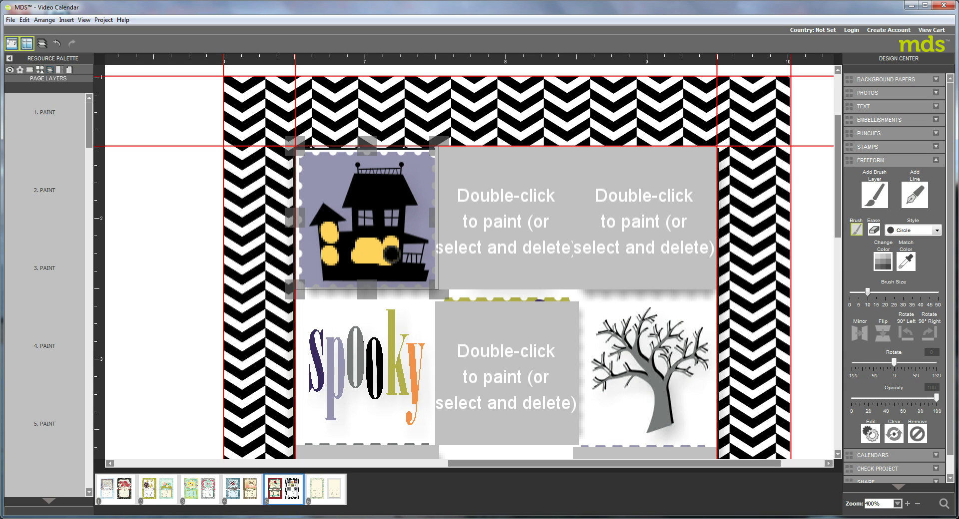
mouse_move(392, 226)
left_mouse_down()
mouse_move(393, 212)
mouse_move(382, 222)
mouse_move(367, 216)
mouse_move(383, 235)
left_mouse_up()
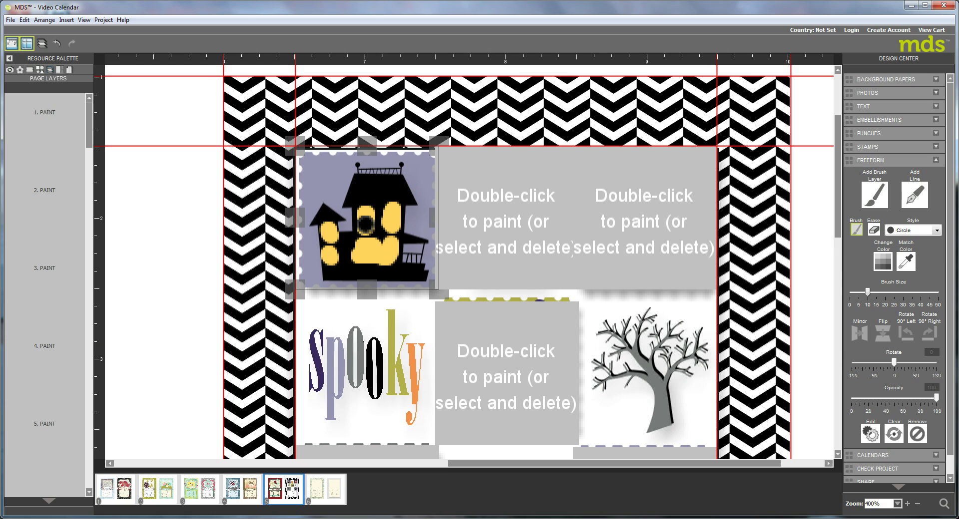
left_click_drag(366, 222, 369, 235)
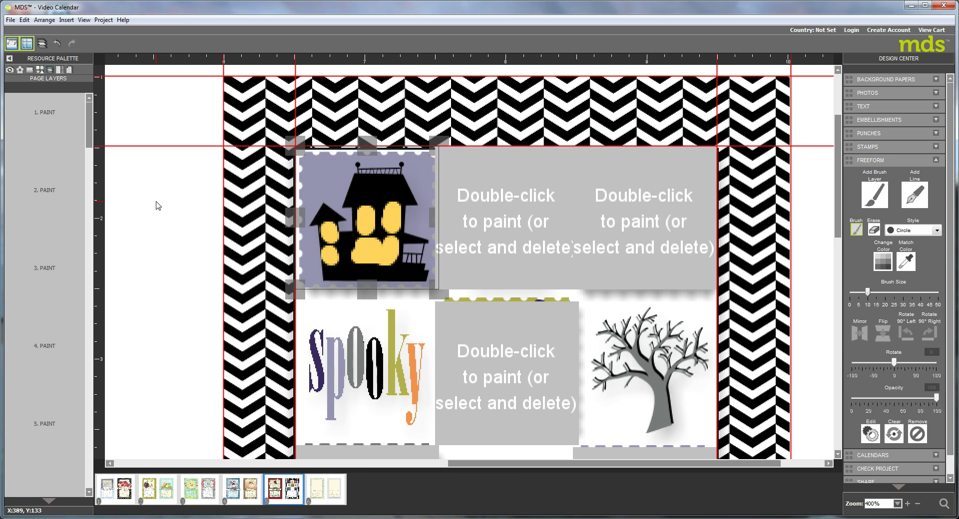